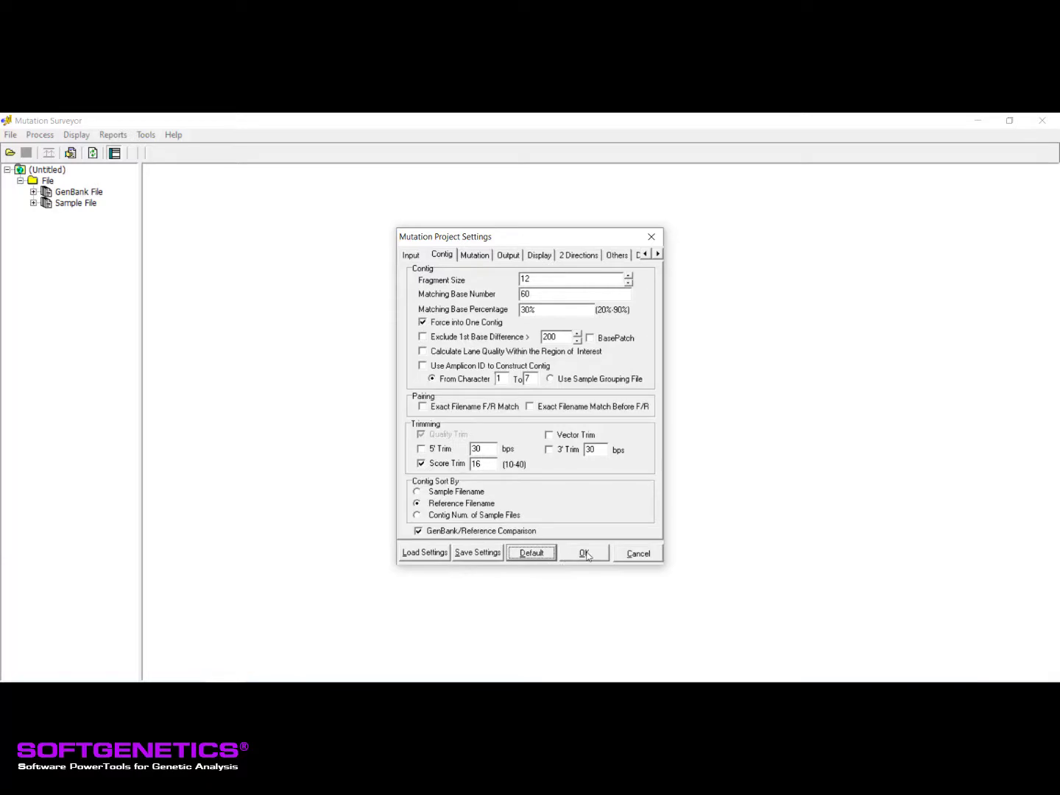
Step: Accept the default mutation project settings and run the analysis on the loaded GenBank and sample files
left_click(586, 553)
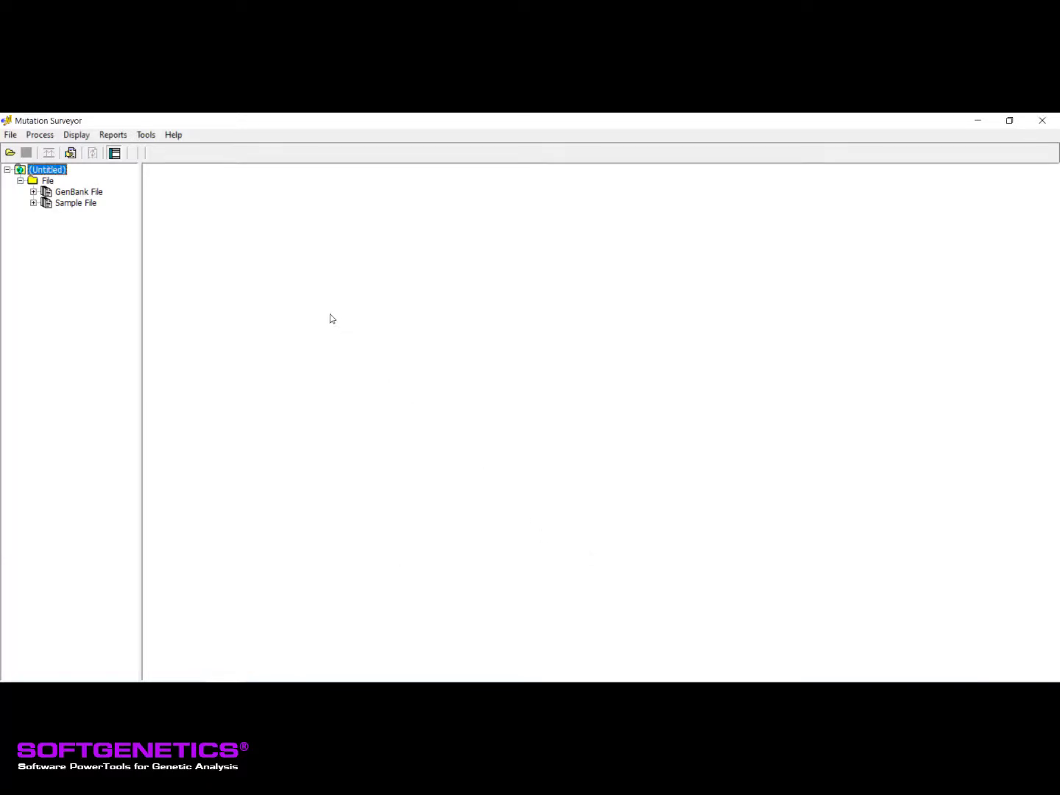
left_click(75, 156)
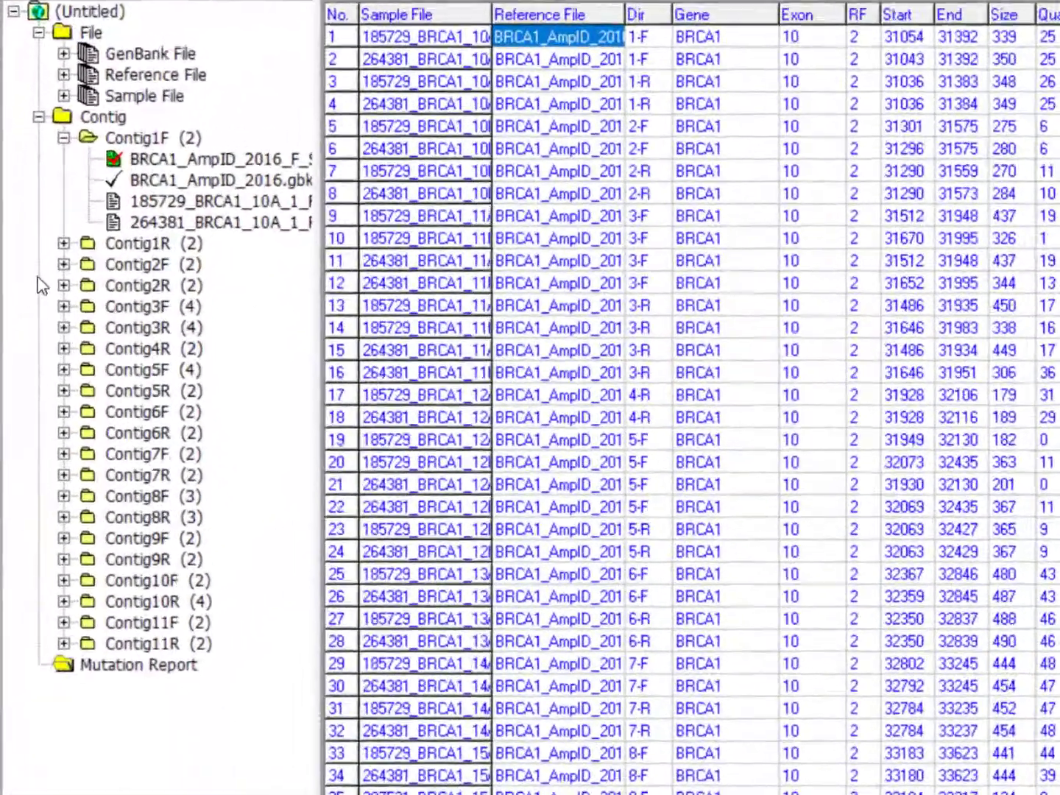
Step: Expand the contig folders from Contig1R through Contig6R in the project tree to list their sample files
left_click(64, 243)
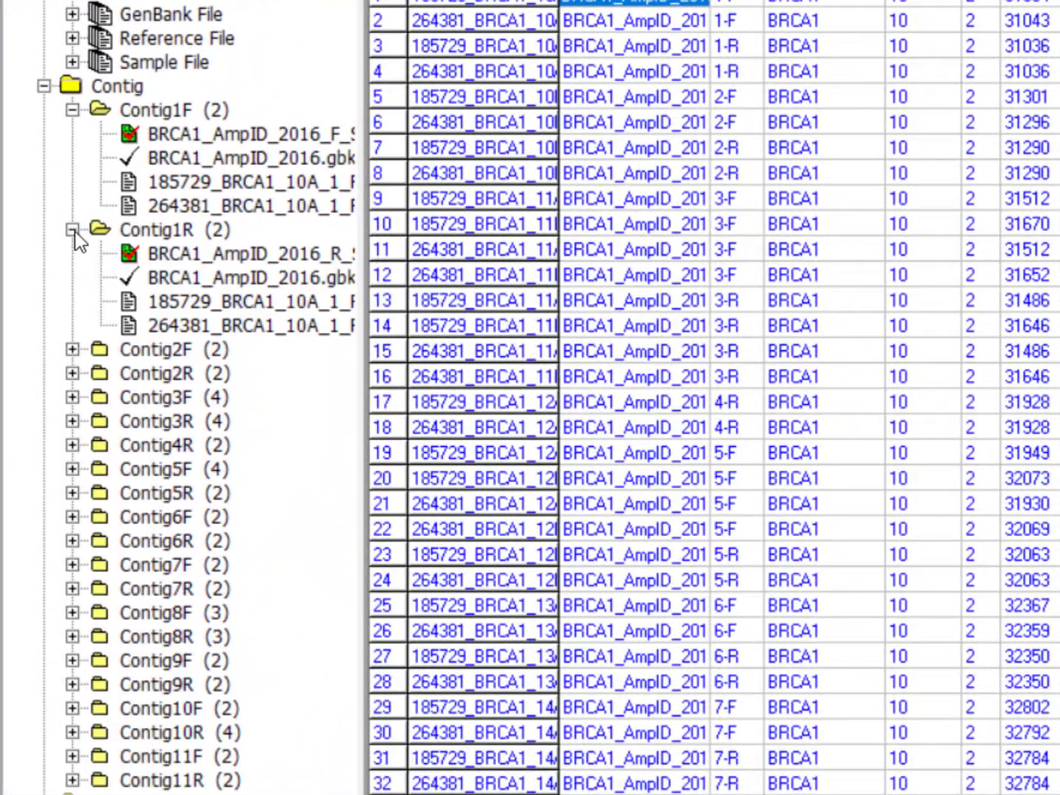
left_click(72, 351)
left_click(71, 467)
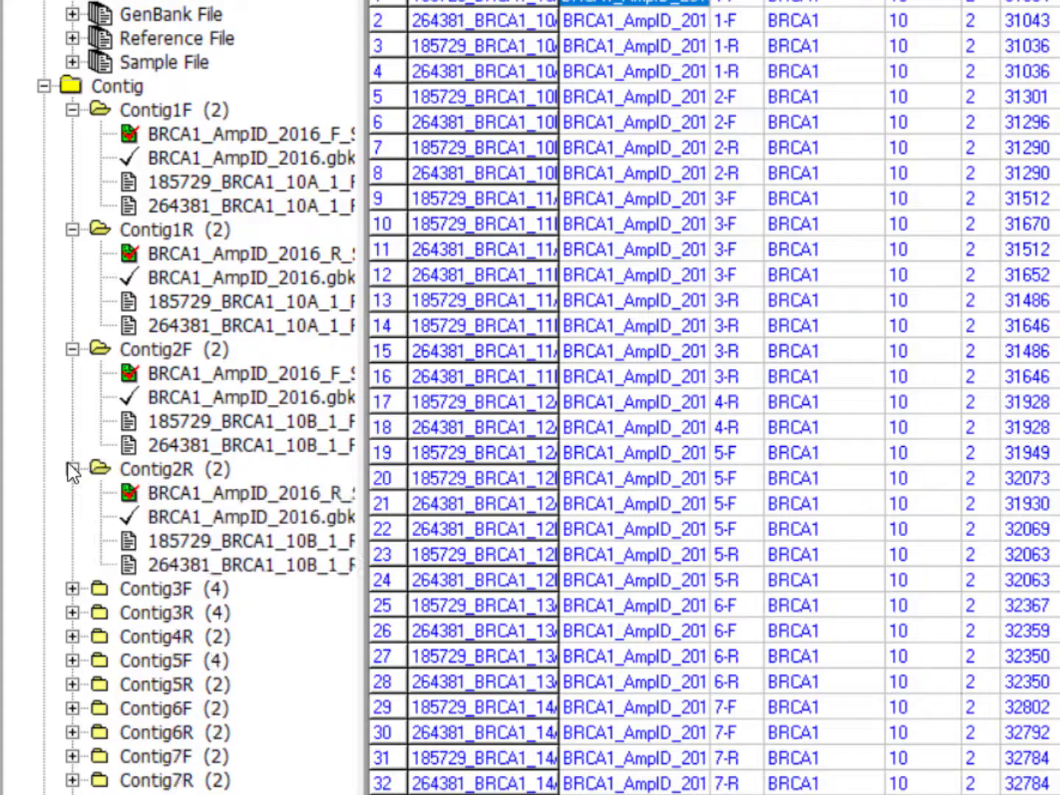
left_click(71, 589)
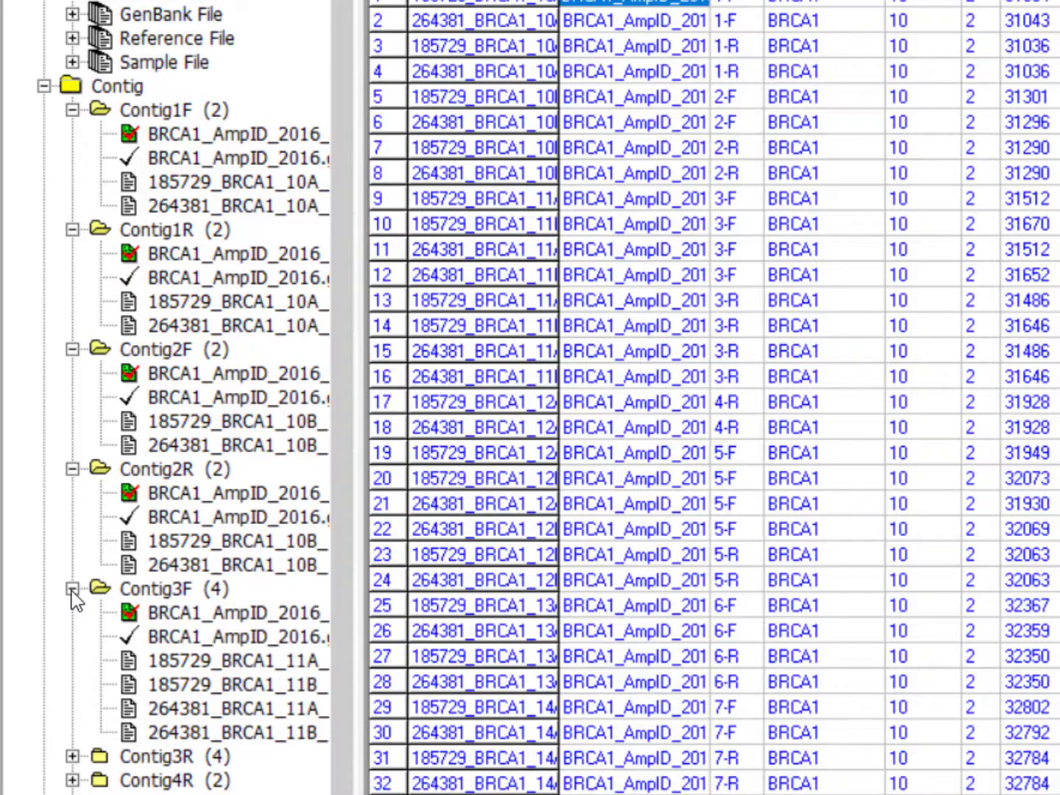
left_click(72, 756)
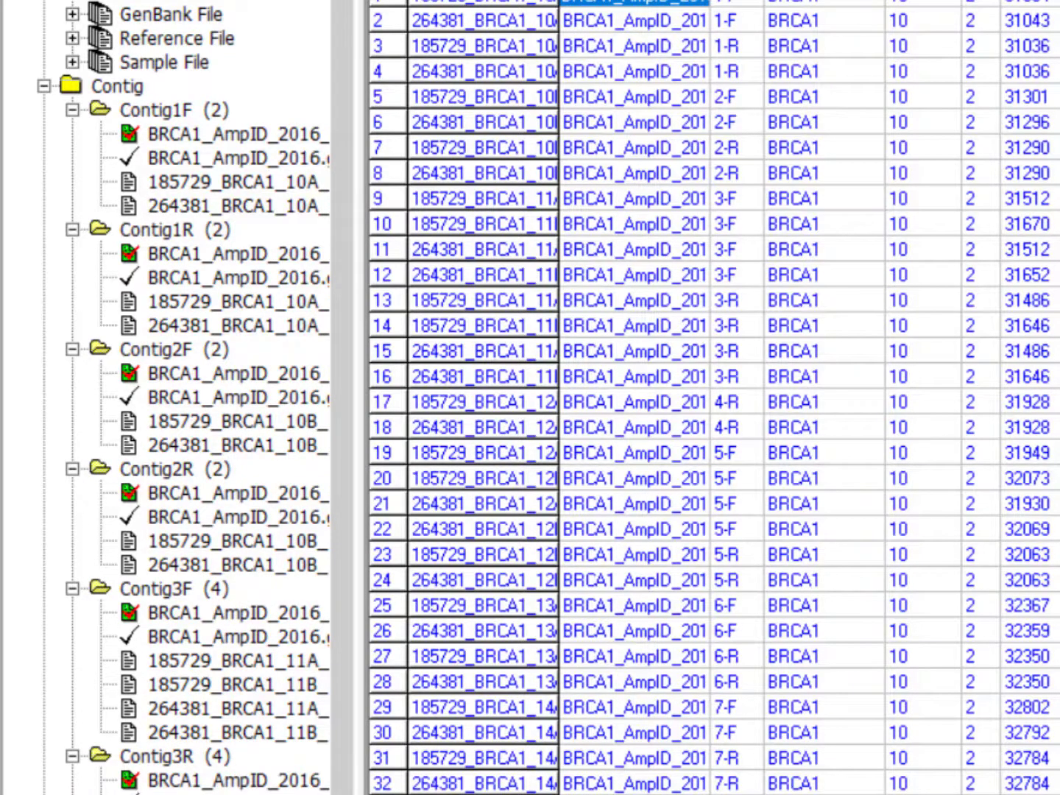
scroll(340, 718, "down", 5)
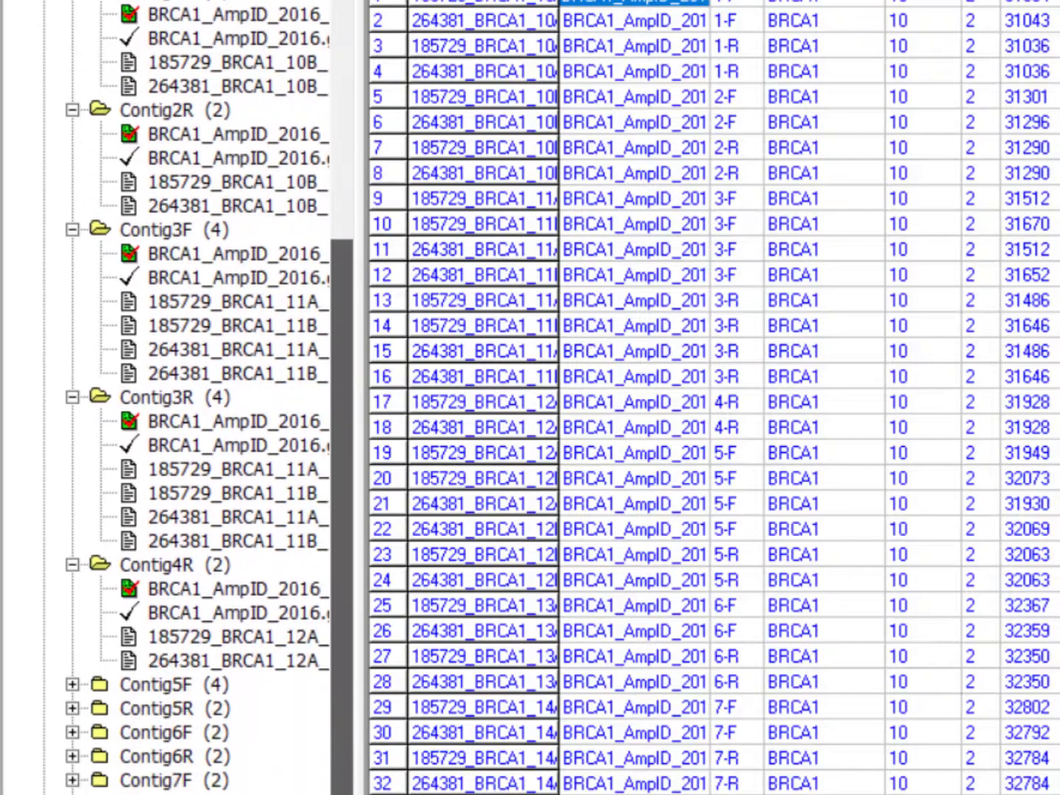
left_click(72, 684)
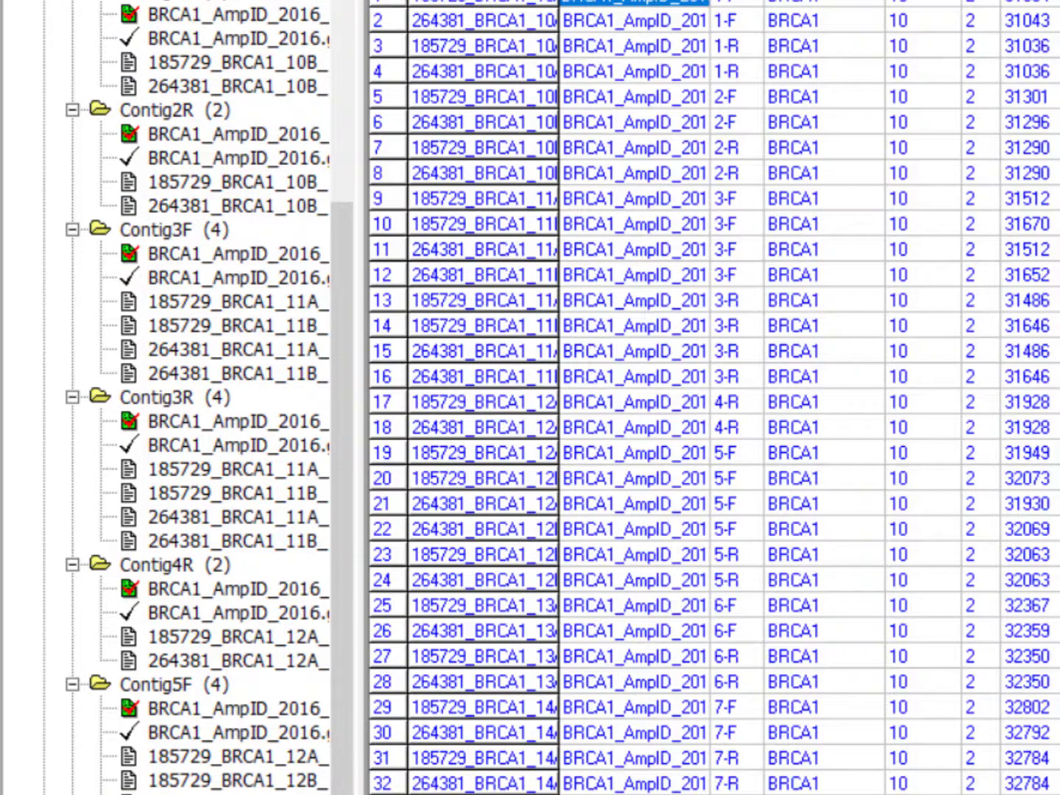
scroll(342, 718, "down", 5)
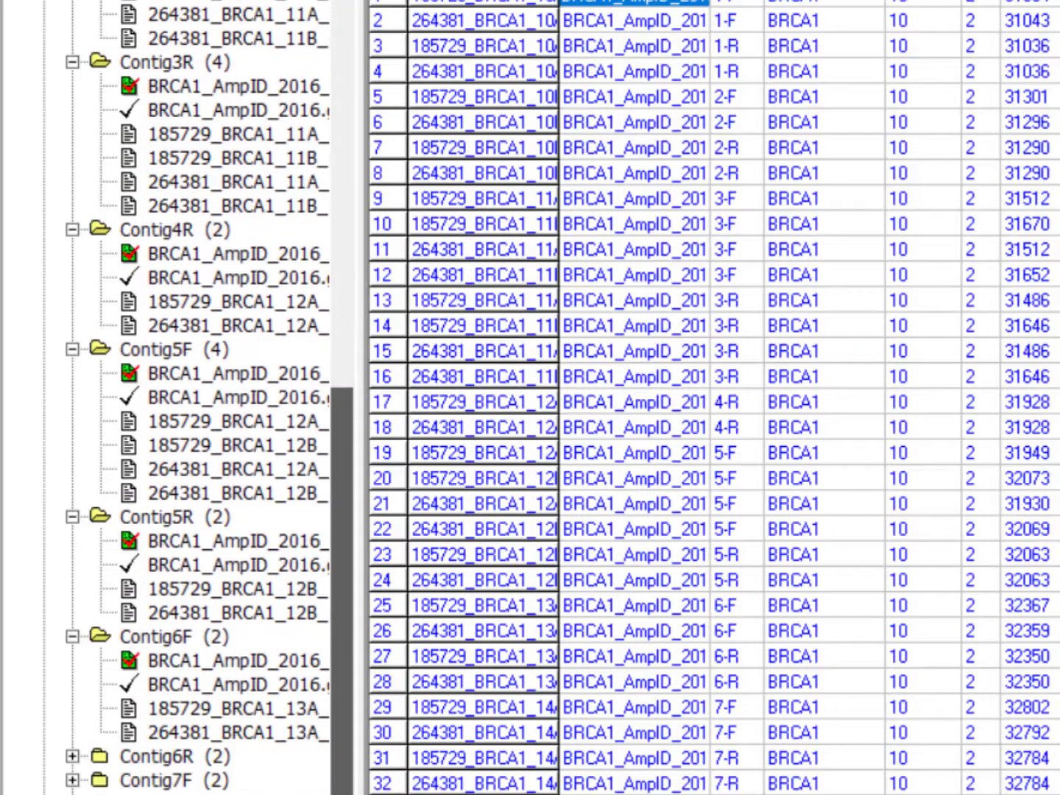
left_click(72, 756)
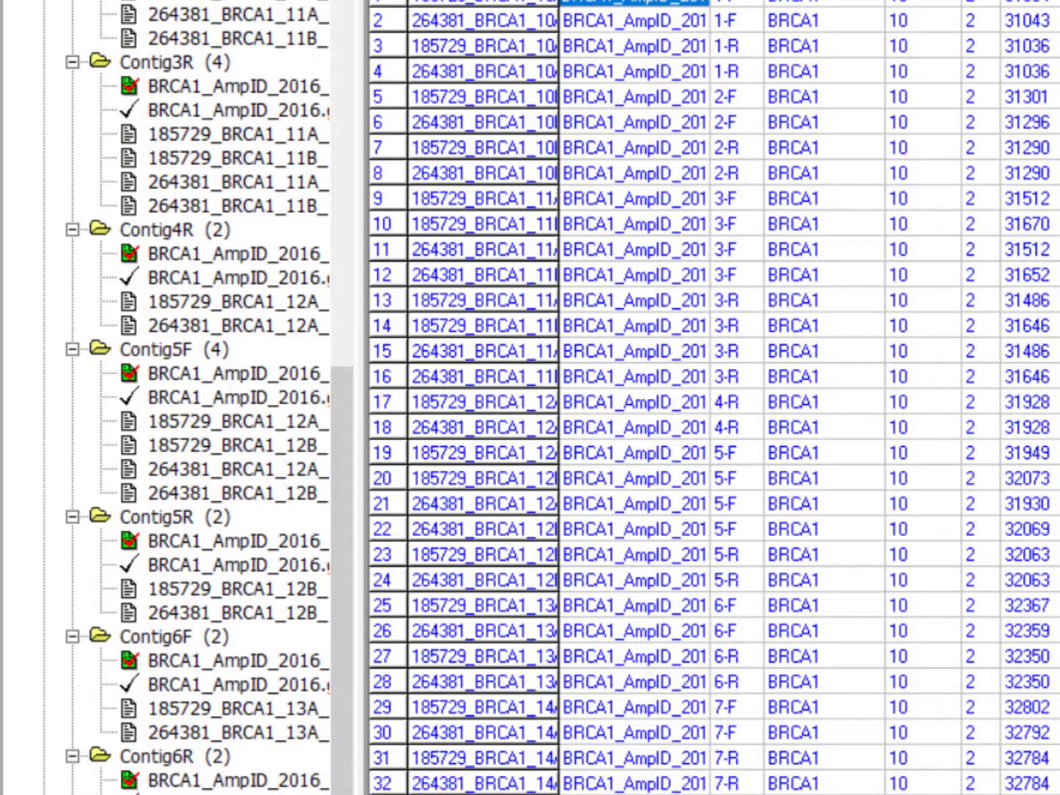
Step: Expand the contig folders from Contig7F through Contig10R and compare how the amplicons are grouped across all contigs
scroll(200, 398, "down", 1)
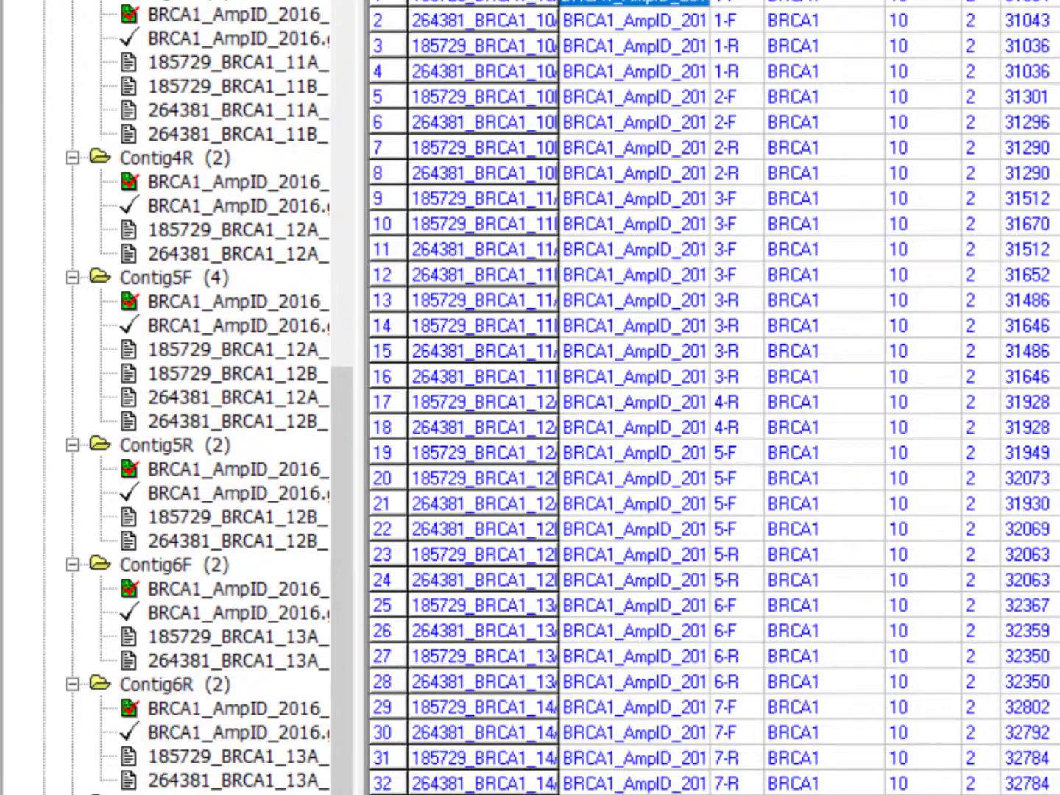
scroll(199, 397, "down", 3)
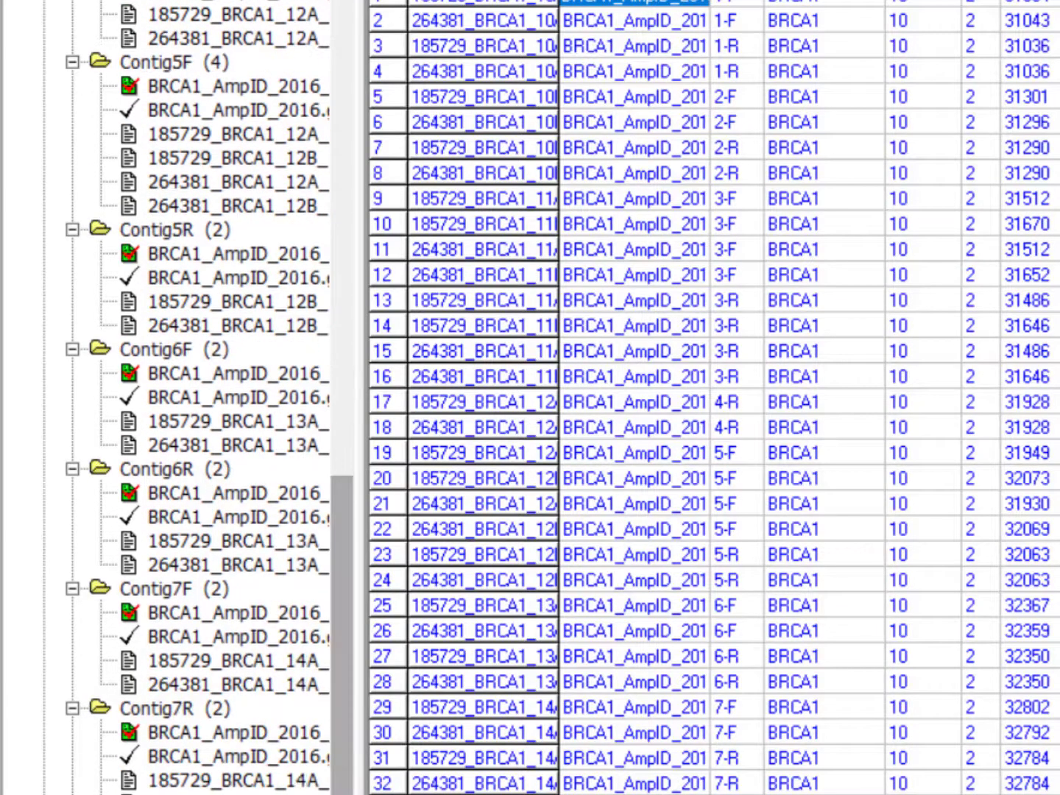
scroll(199, 397, "down", 1)
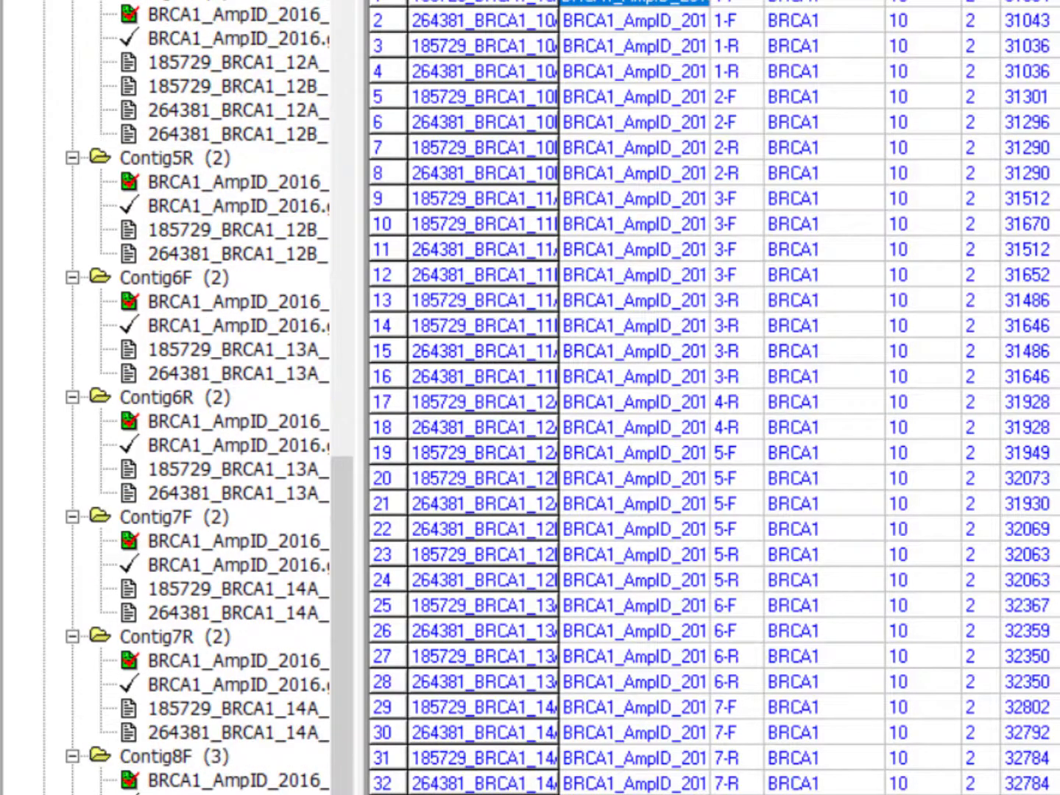
scroll(199, 398, "down", 2)
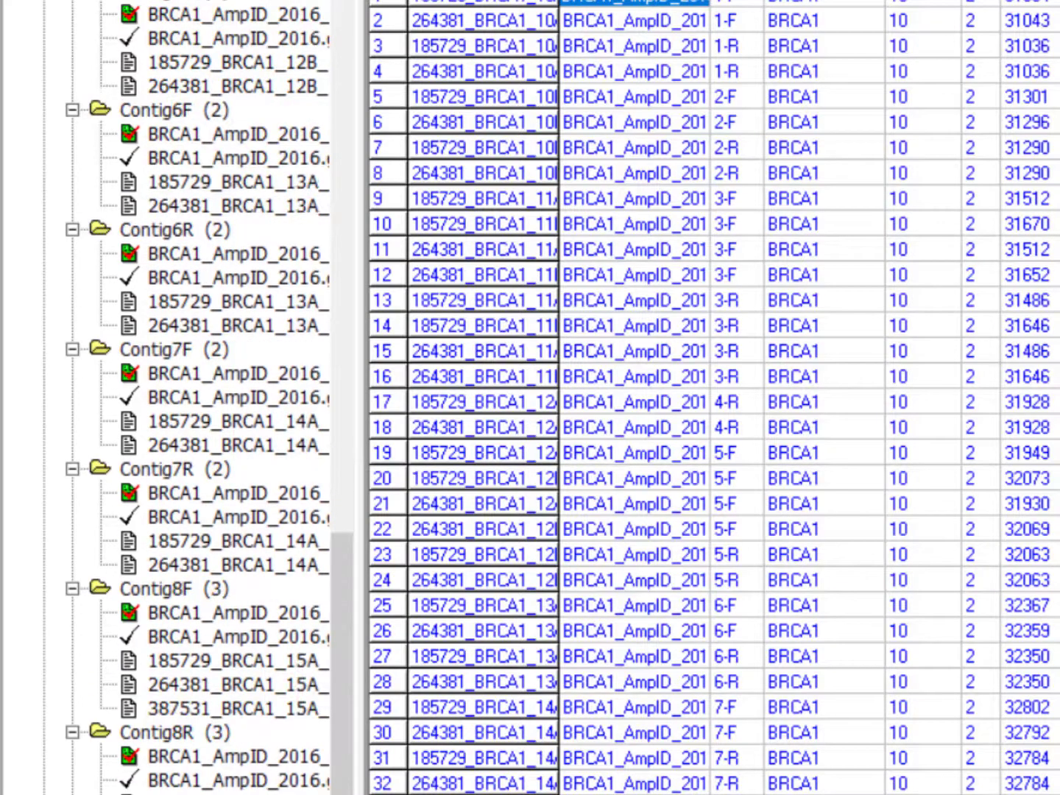
scroll(198, 397, "up", 1)
scroll(198, 398, "down", 1)
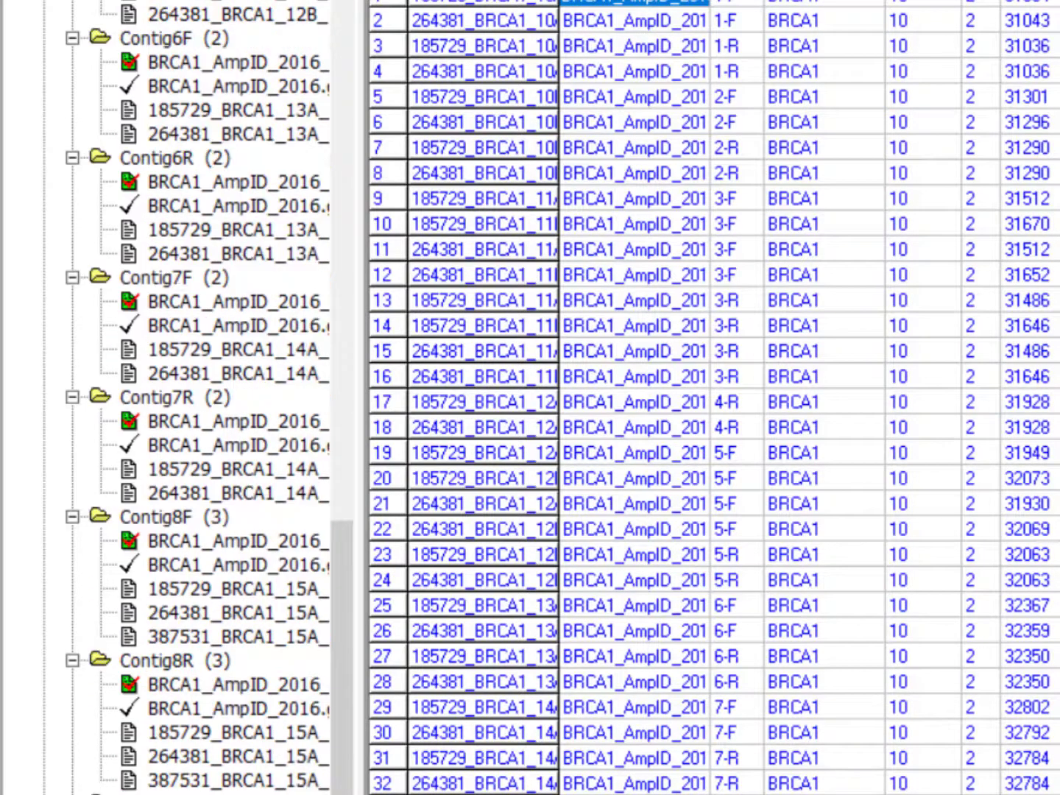
scroll(198, 397, "down", 2)
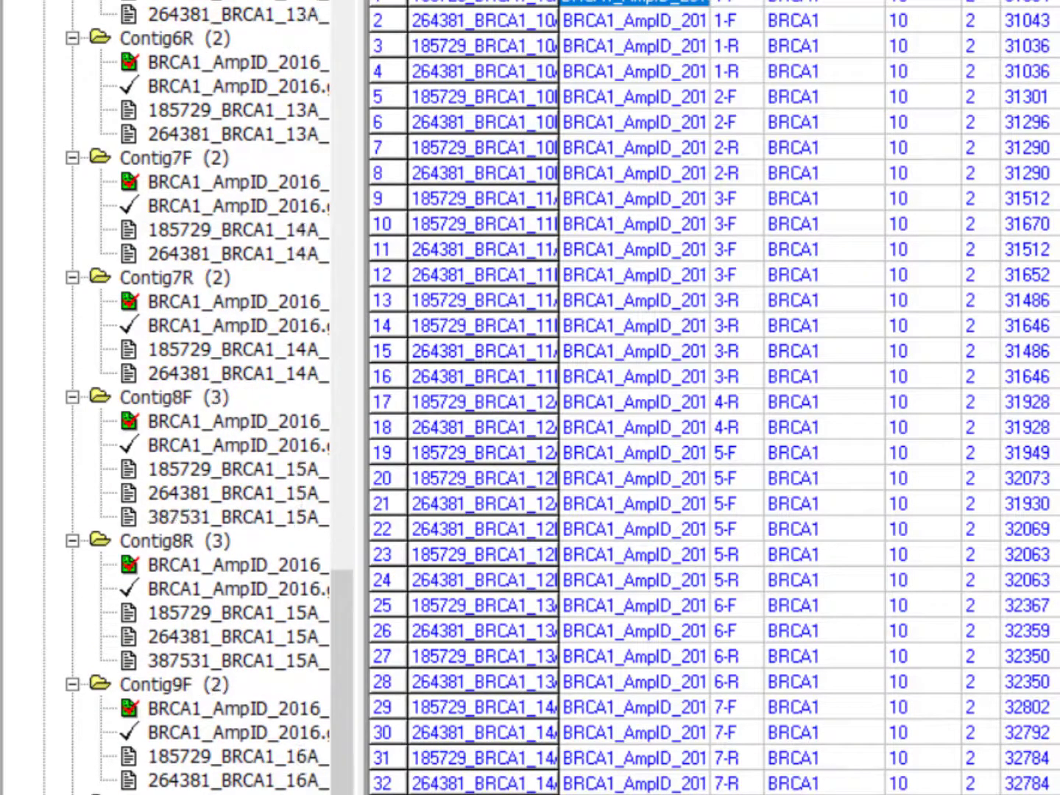
scroll(199, 397, "down", 2)
left_click_drag(341, 689, 367, 421)
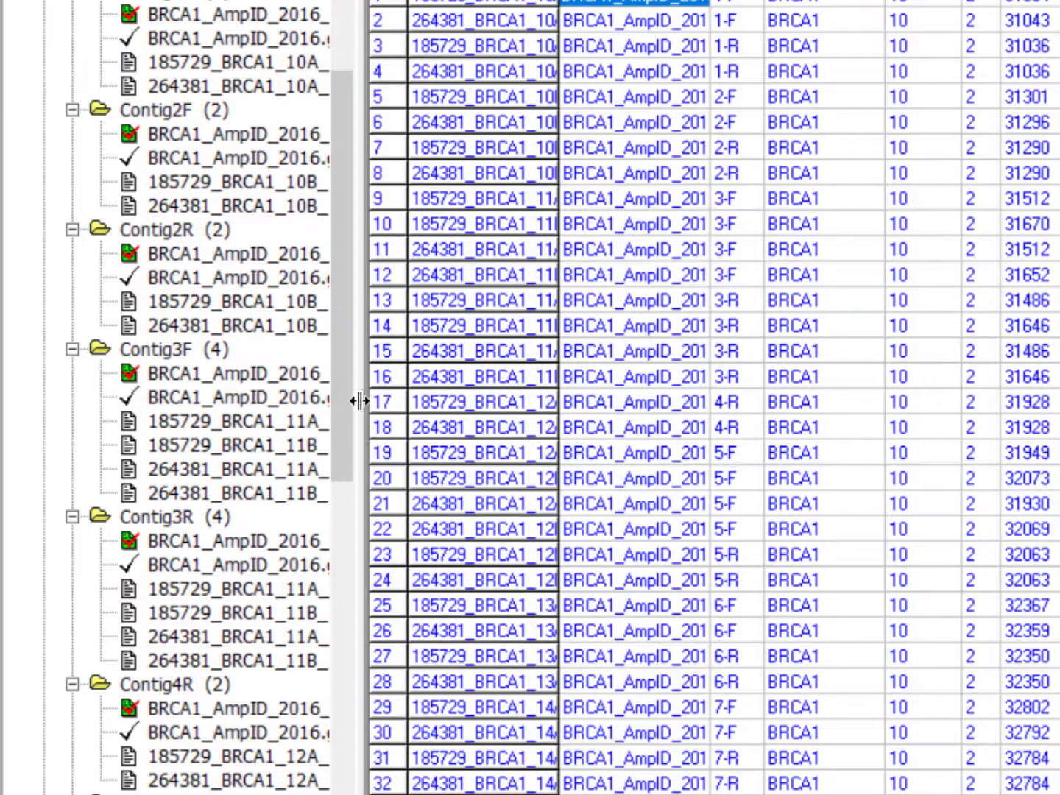
left_click_drag(354, 403, 414, 630)
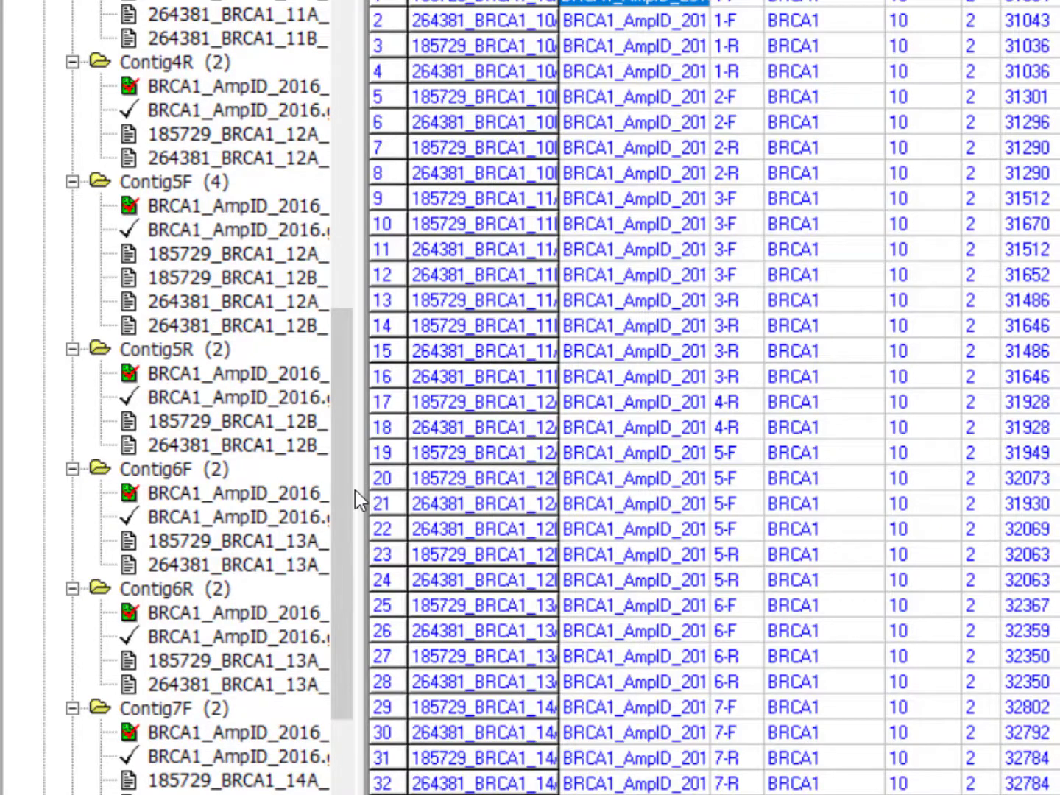
left_click_drag(348, 515, 346, 582)
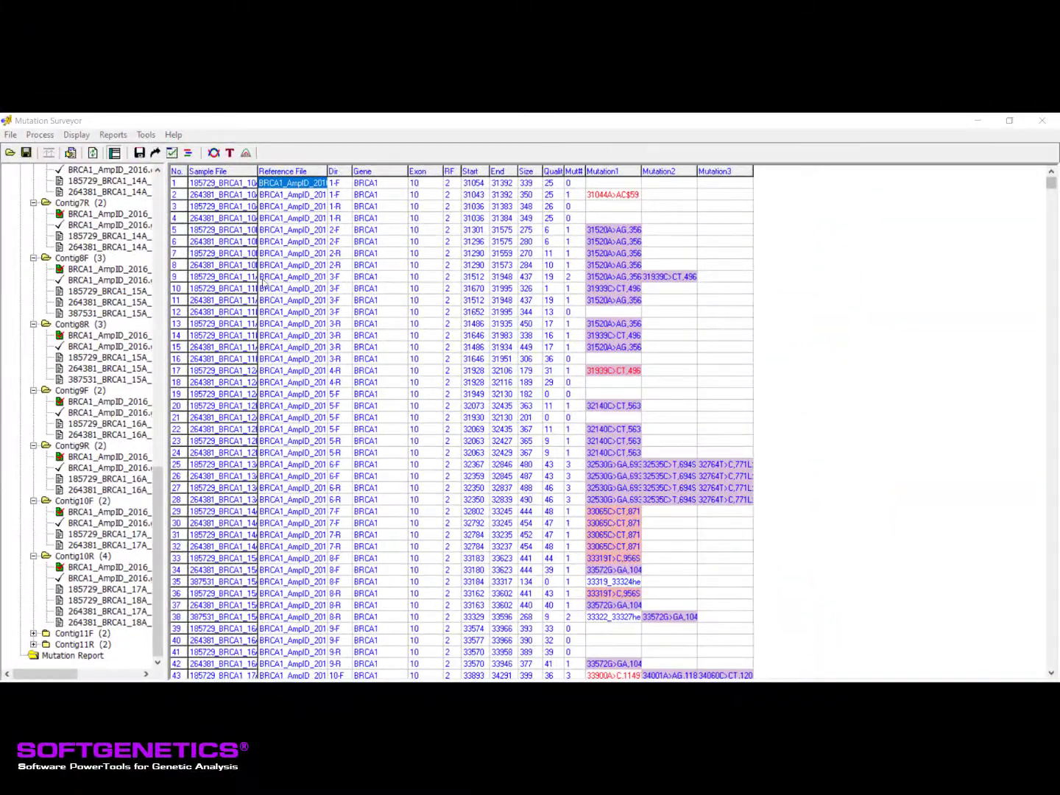
Step: Open the Project Reviewer Report and maximize its window
left_click(78, 136)
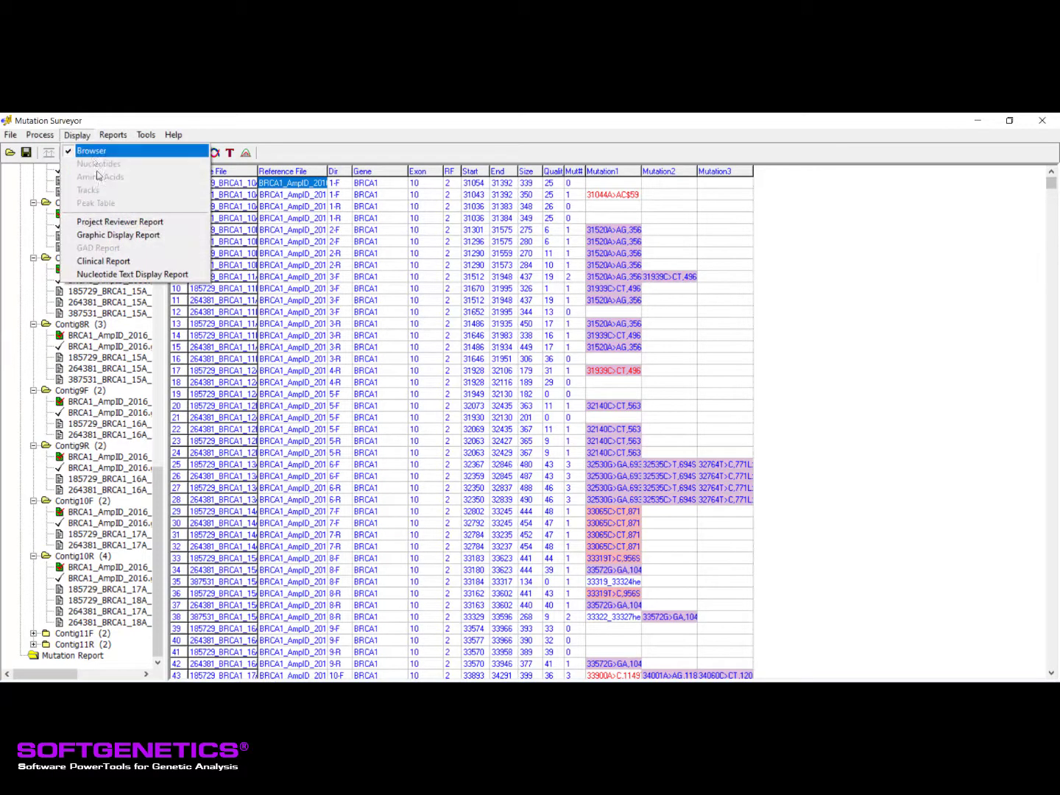
left_click(116, 223)
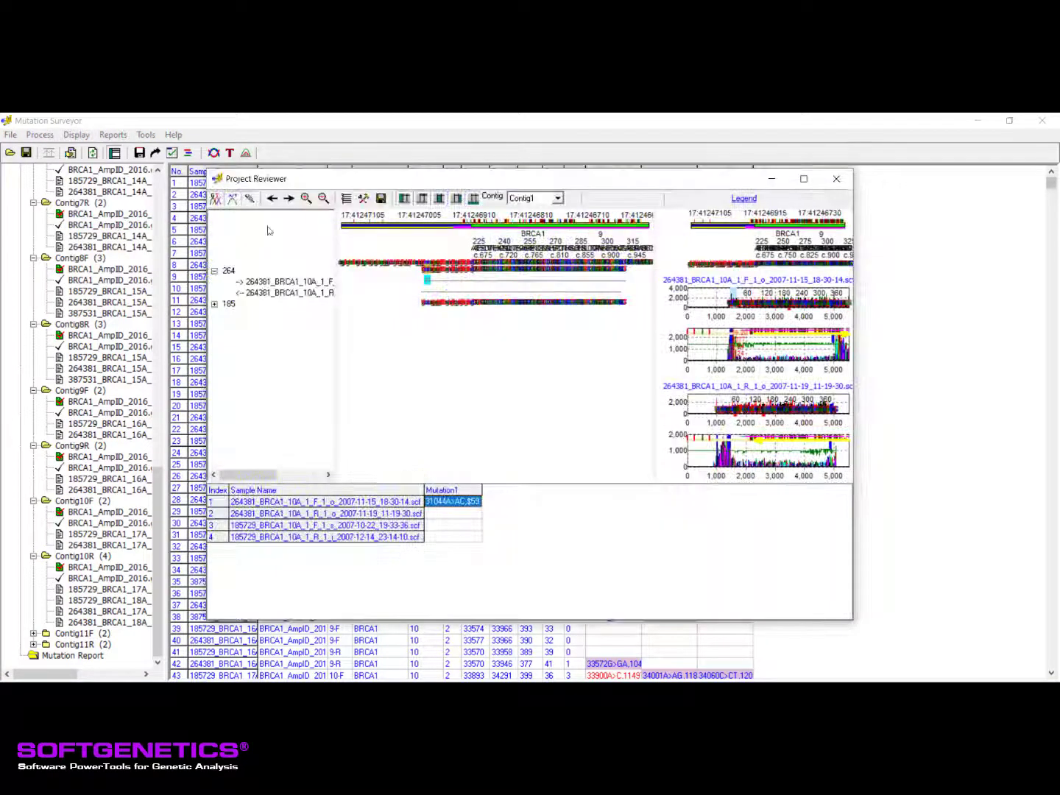
left_click(805, 181)
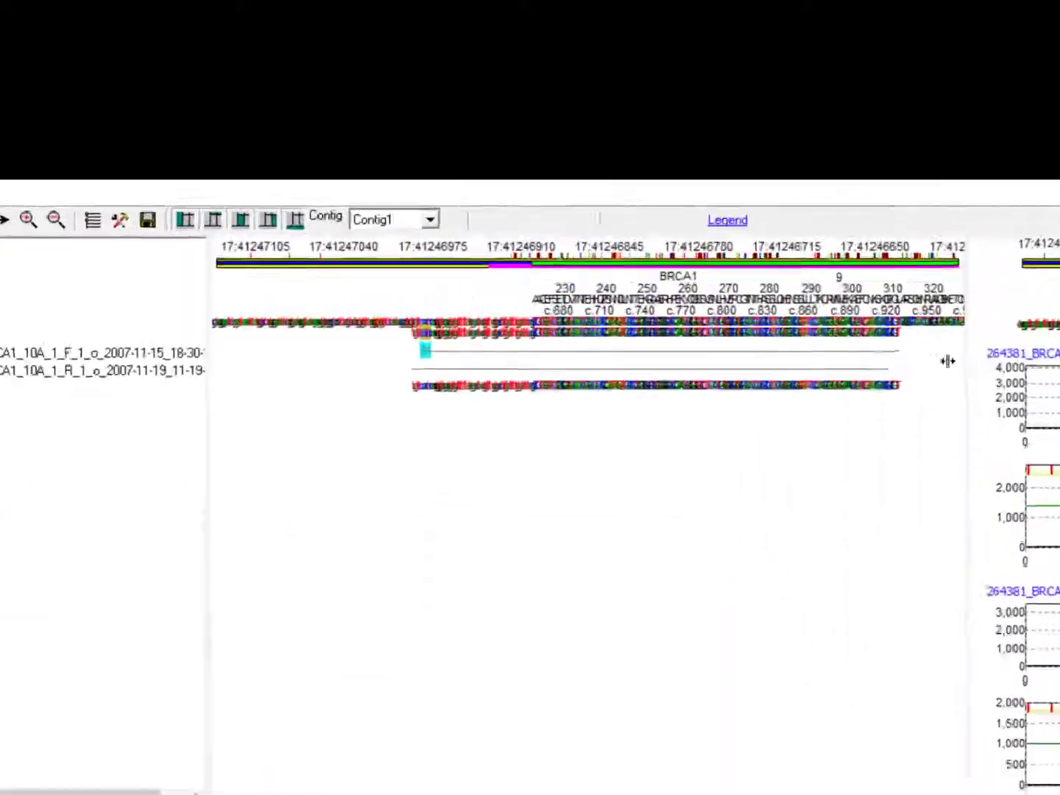
Step: Show all contigs in the Project Reviewer and look along the BRCA1 alignment at the marked mutations
left_click(561, 359)
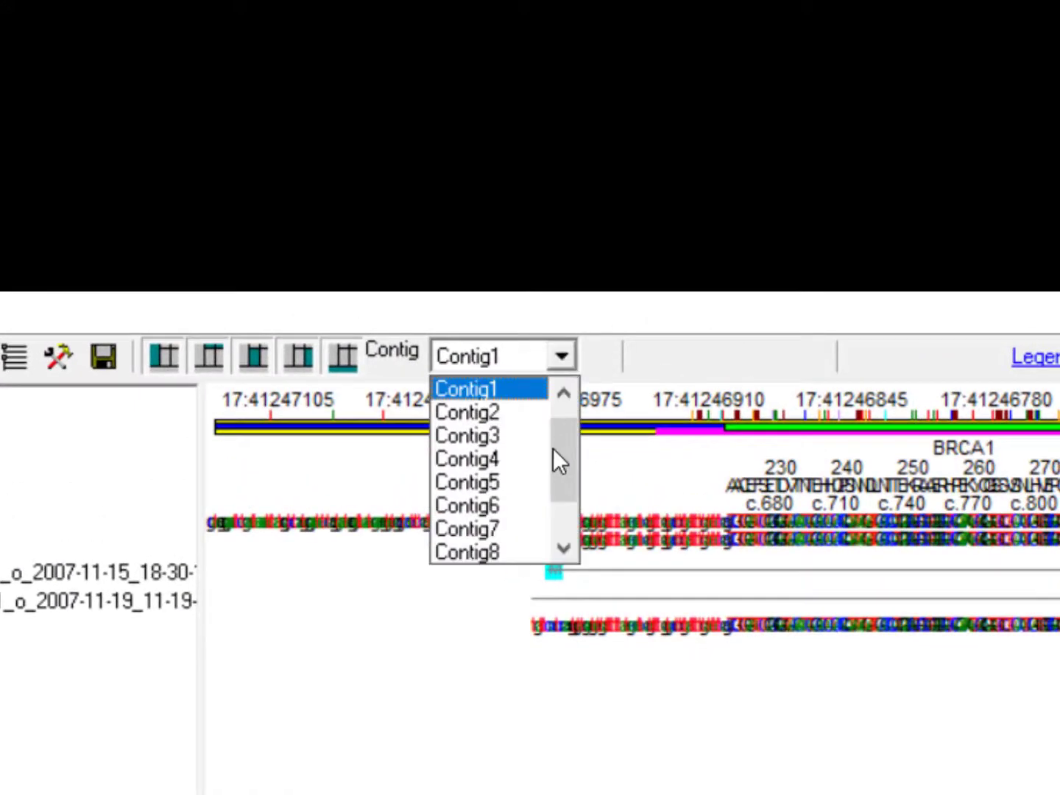
scroll(507, 409, "up", 1)
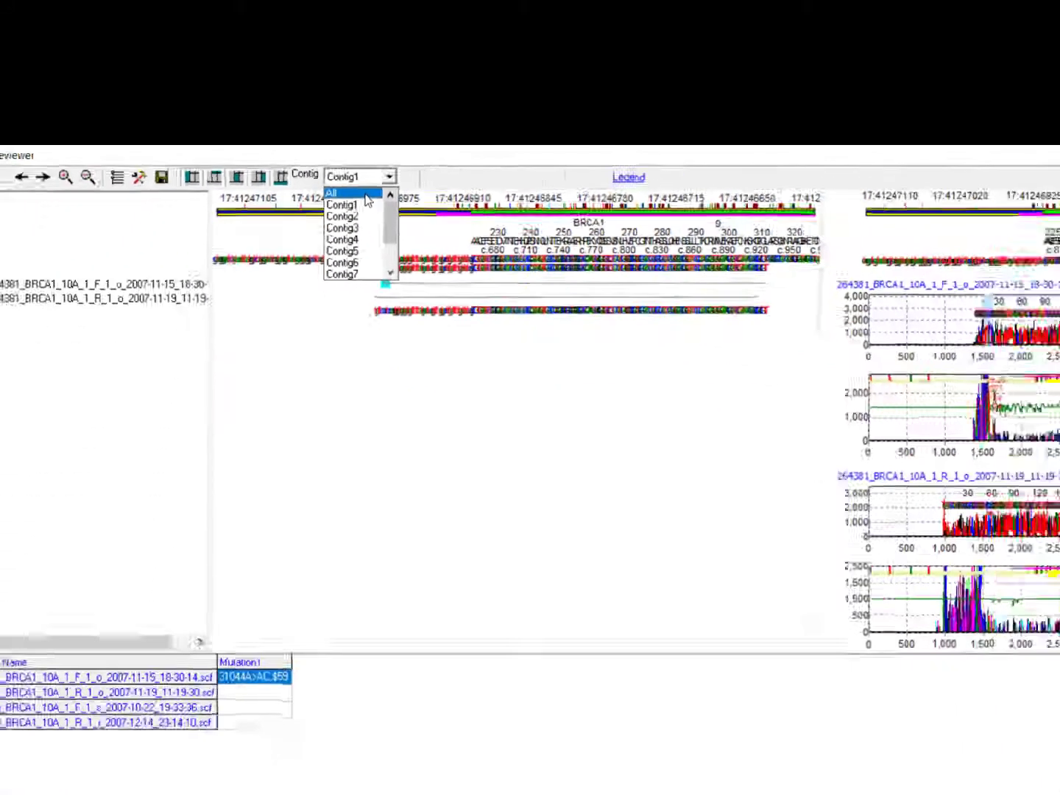
left_click(493, 388)
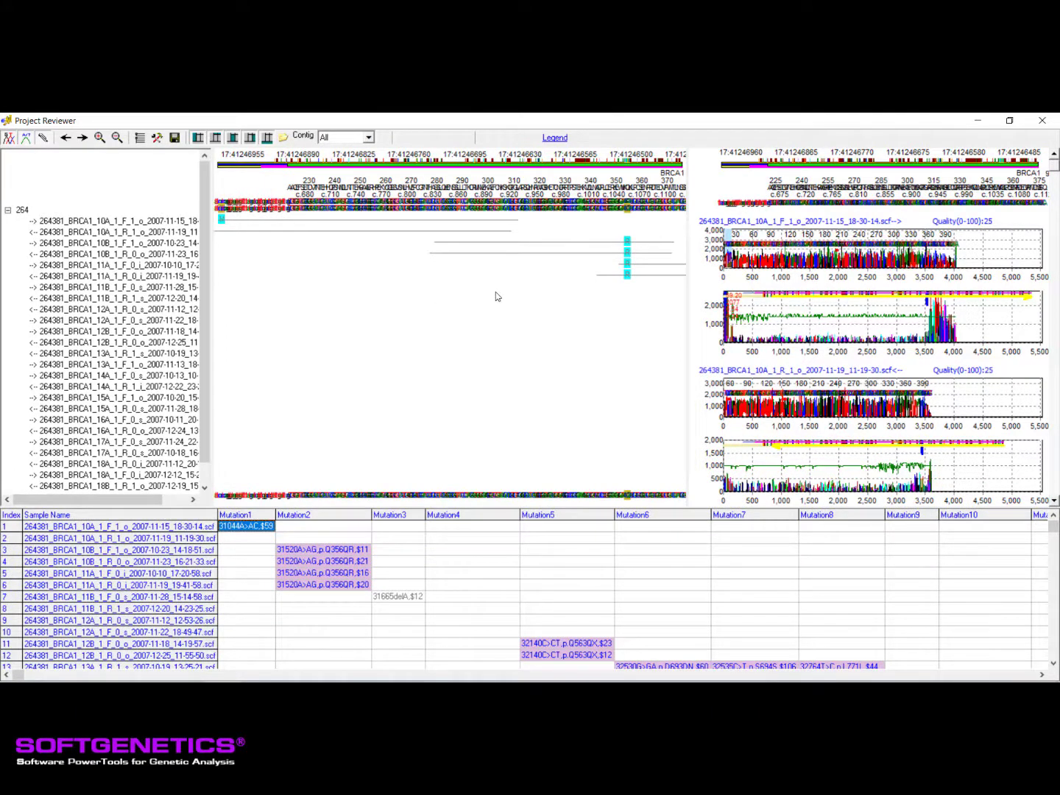
left_click_drag(495, 292, 484, 294)
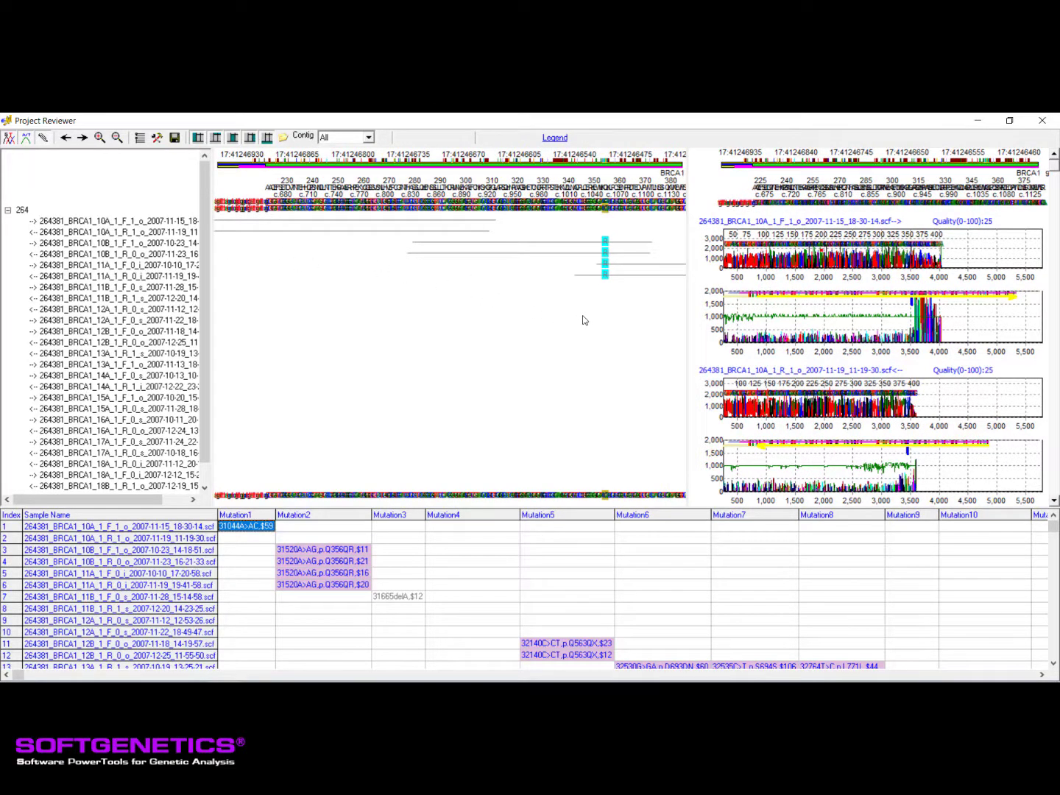
left_click_drag(576, 324, 437, 349)
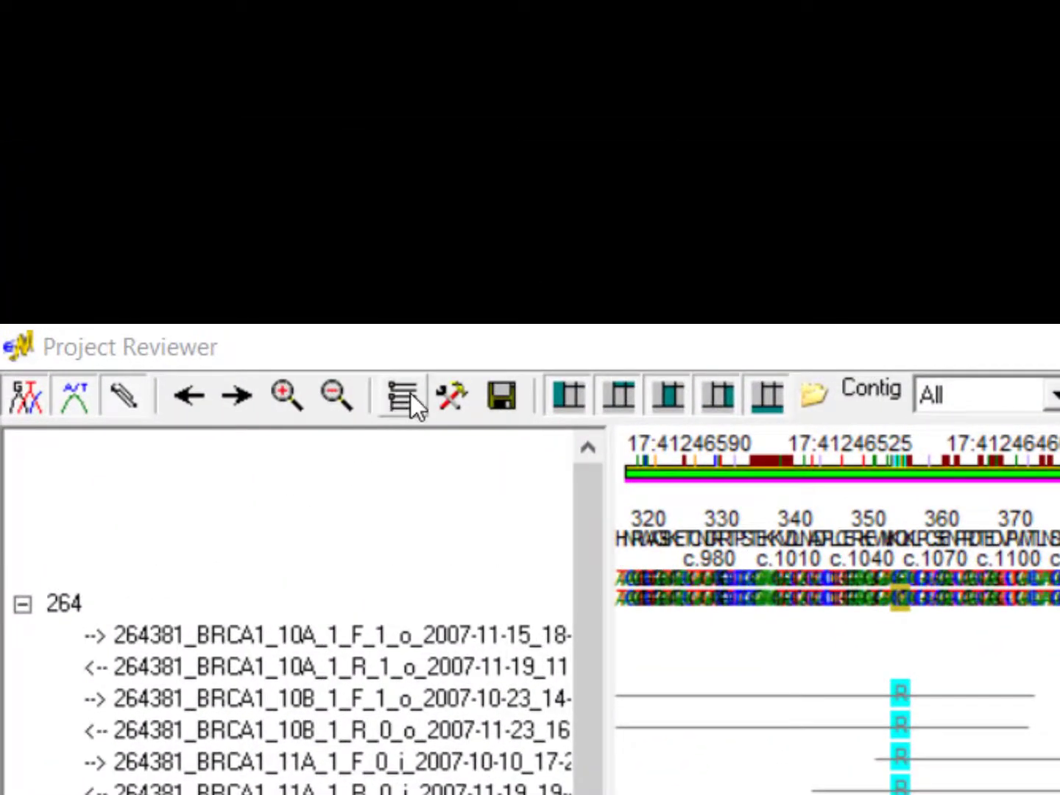
Step: Group the samples by the amplicon name in the filenames, using Sample ID from character 14 to character 16
left_click(404, 396)
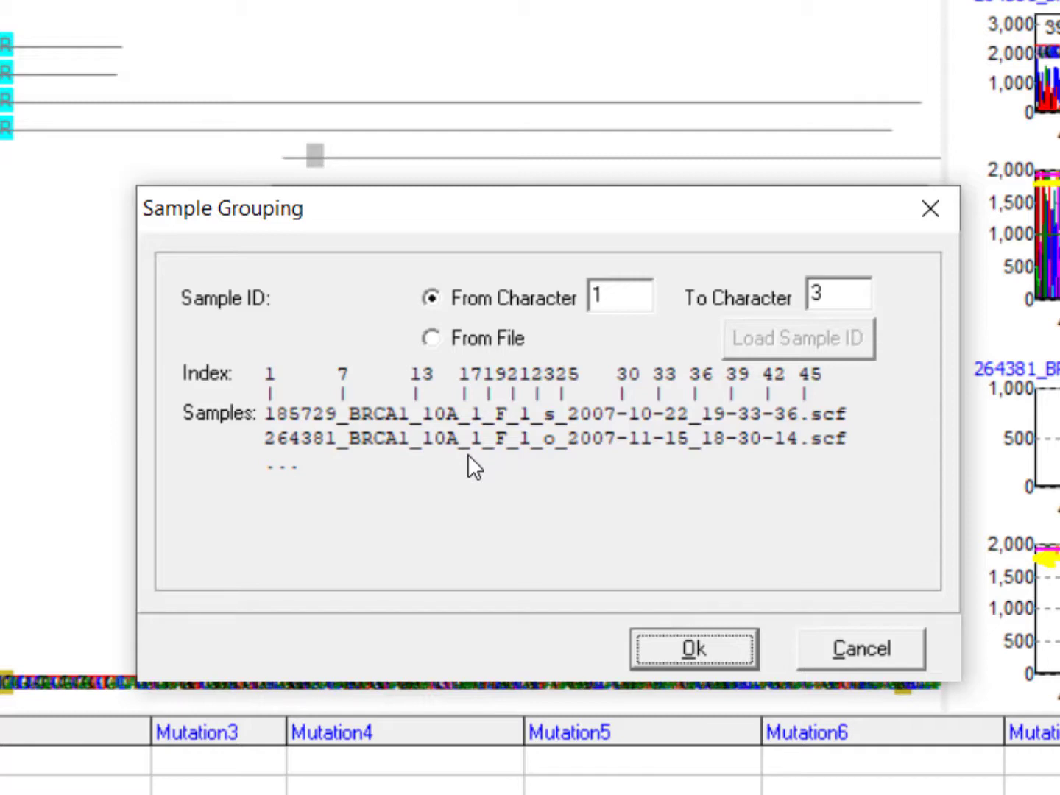
double_click(618, 296)
type("14")
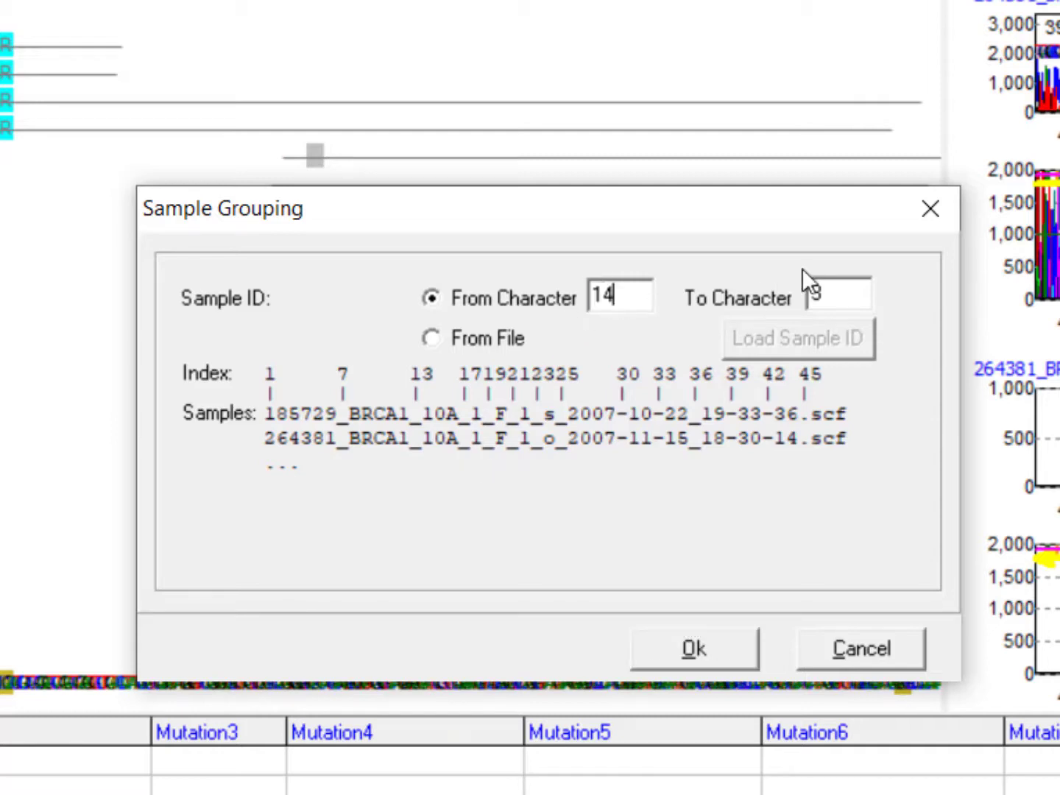
left_click_drag(851, 295, 803, 301)
type("16")
left_click(686, 649)
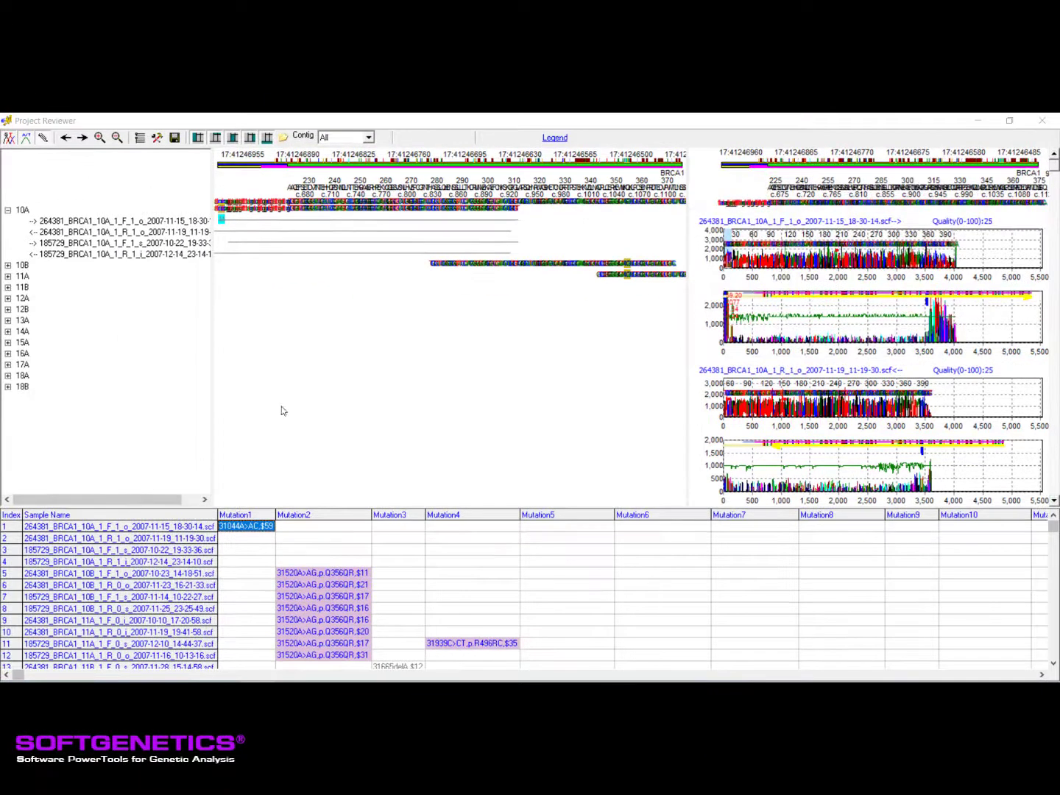
Step: Close the Project Reviewer and restart the project without saving the changes
left_click(1044, 123)
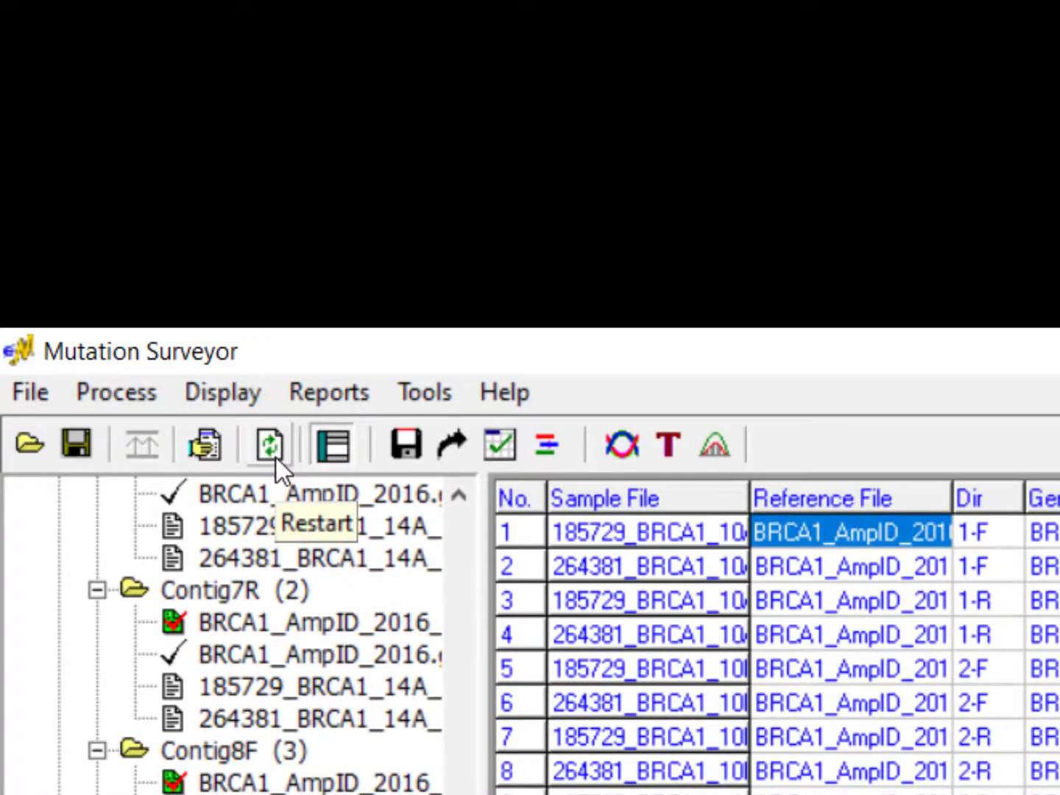
left_click(275, 457)
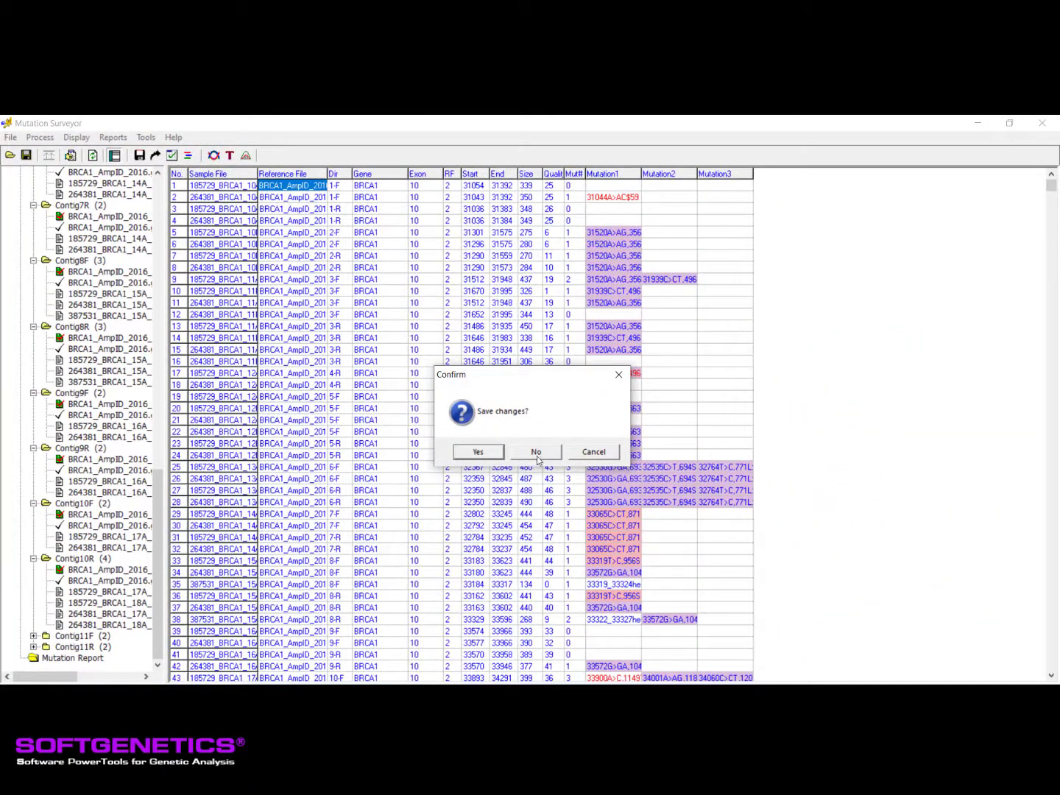
left_click(536, 452)
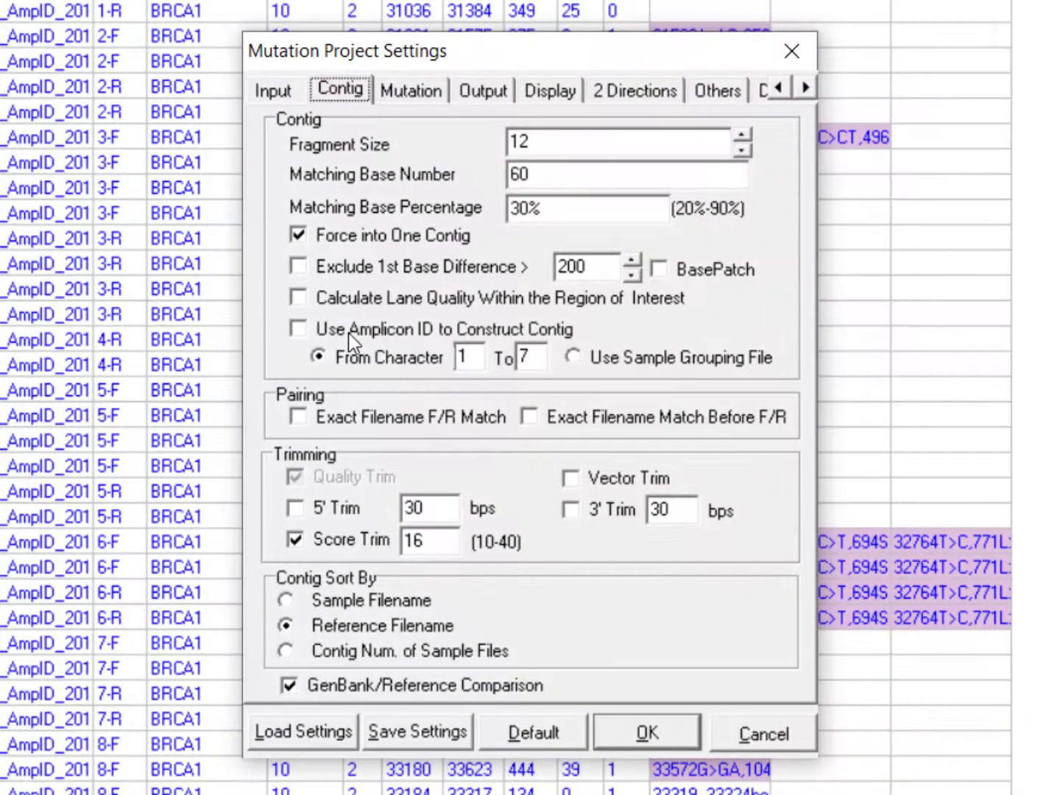
Step: Enable Use Amplicon ID to Construct Contig in the contig settings, reading the ID from character 14 to 16
left_click(445, 370)
left_click(348, 333)
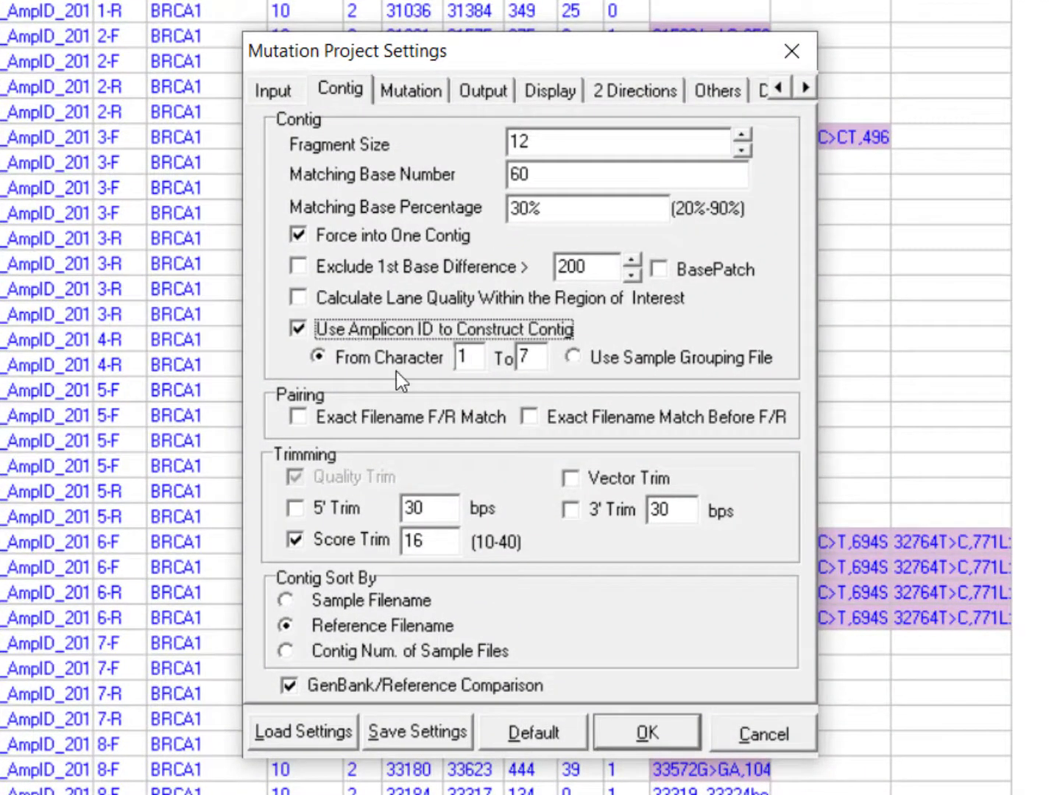
double_click(467, 362)
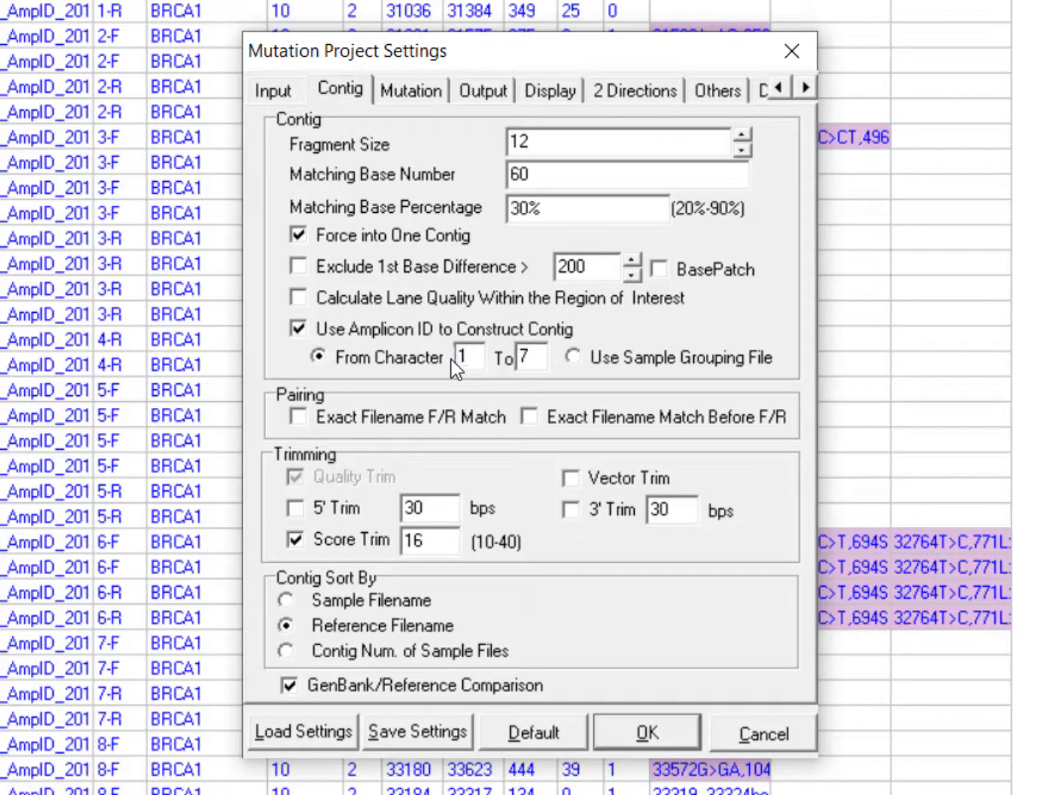
type("4")
key("Tab")
type("16")
Step: Disable Force into One Contig, enable Exact Filename Match Before F/R, and run the project with these settings
left_click(302, 237)
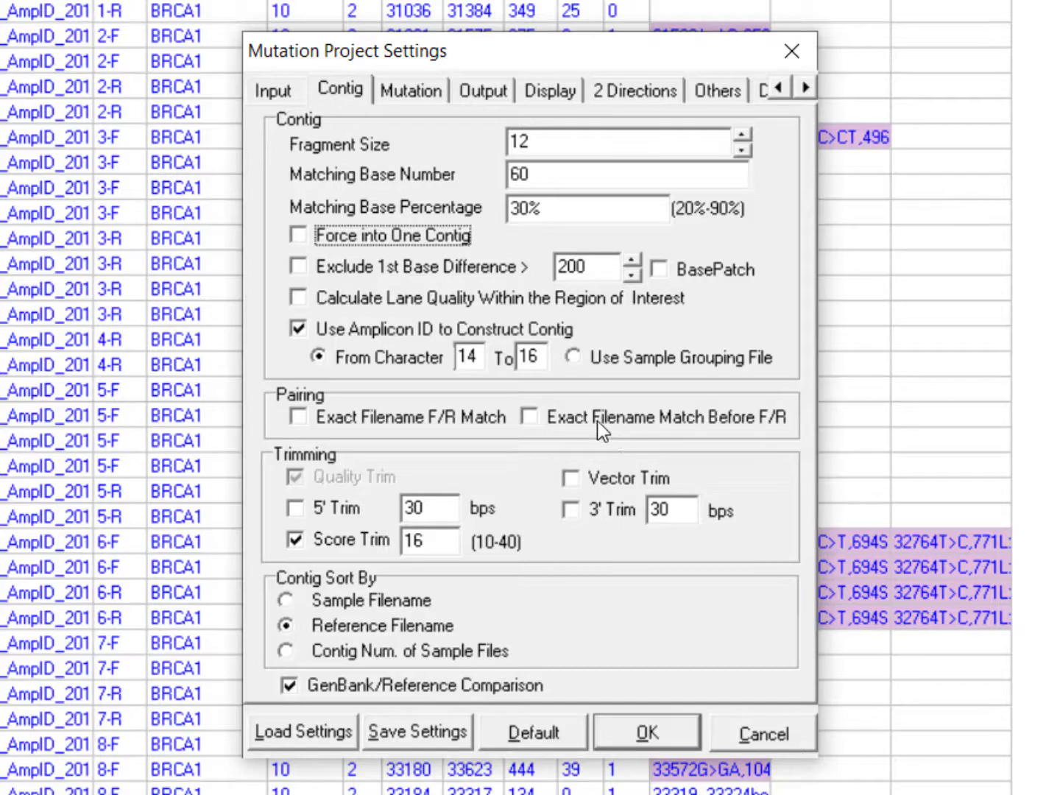
left_click(530, 416)
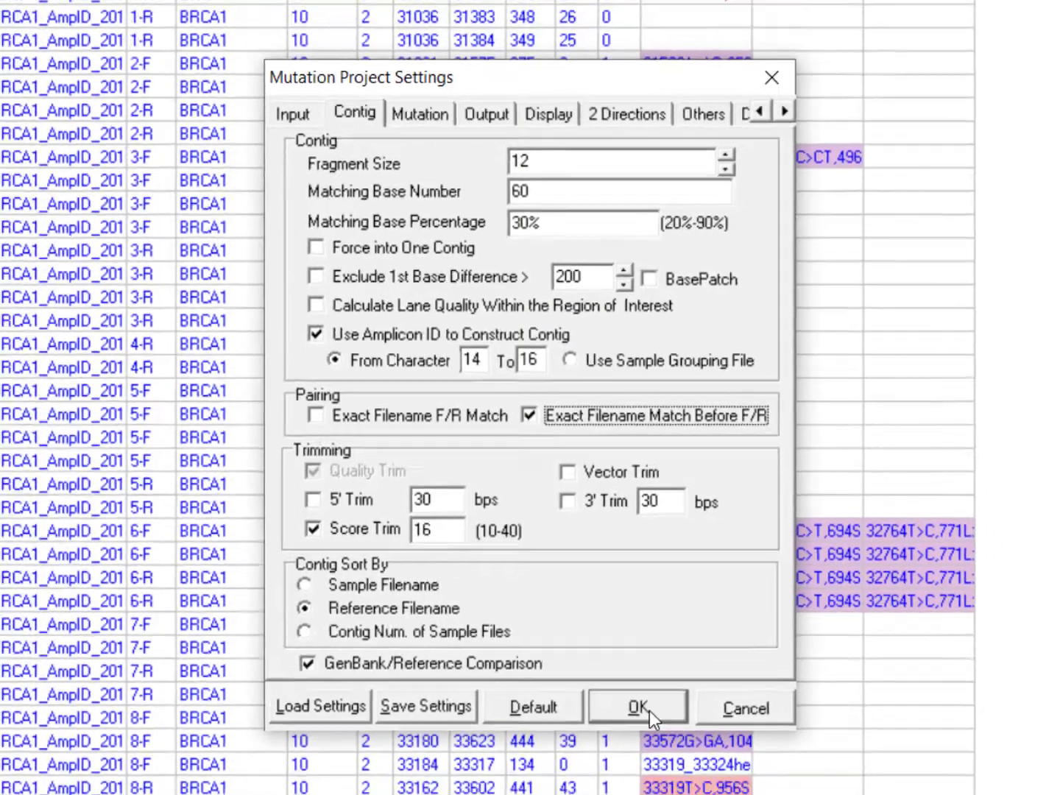
left_click(648, 732)
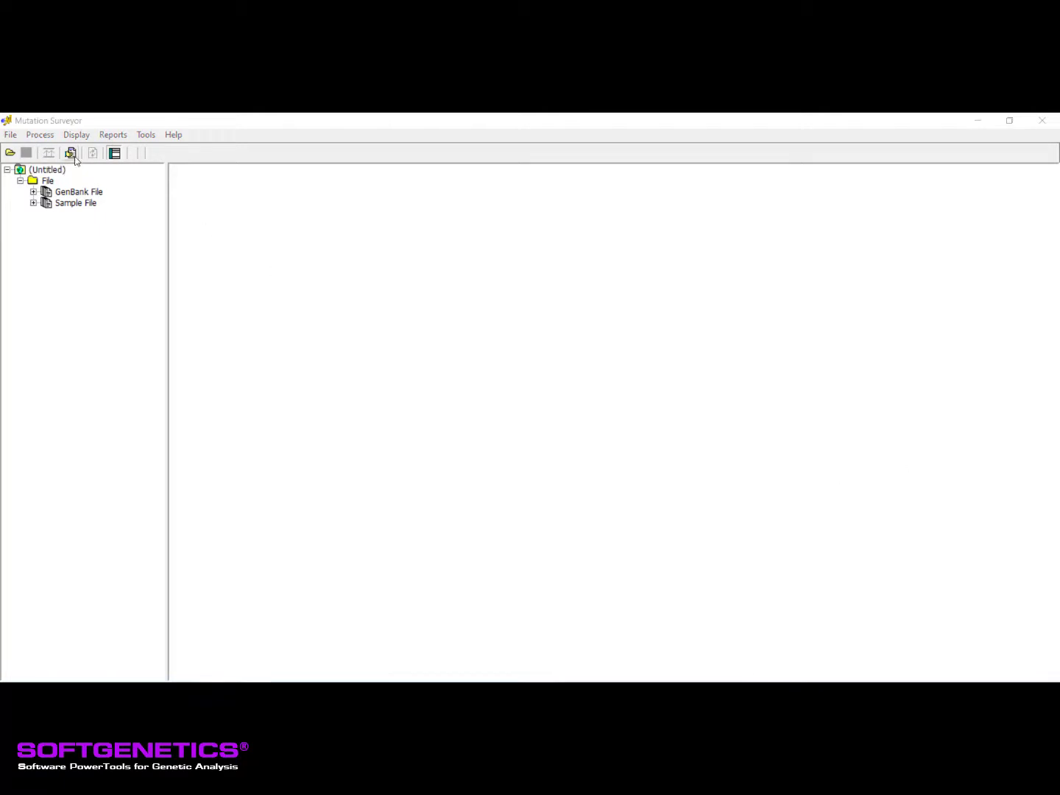
left_click(72, 153)
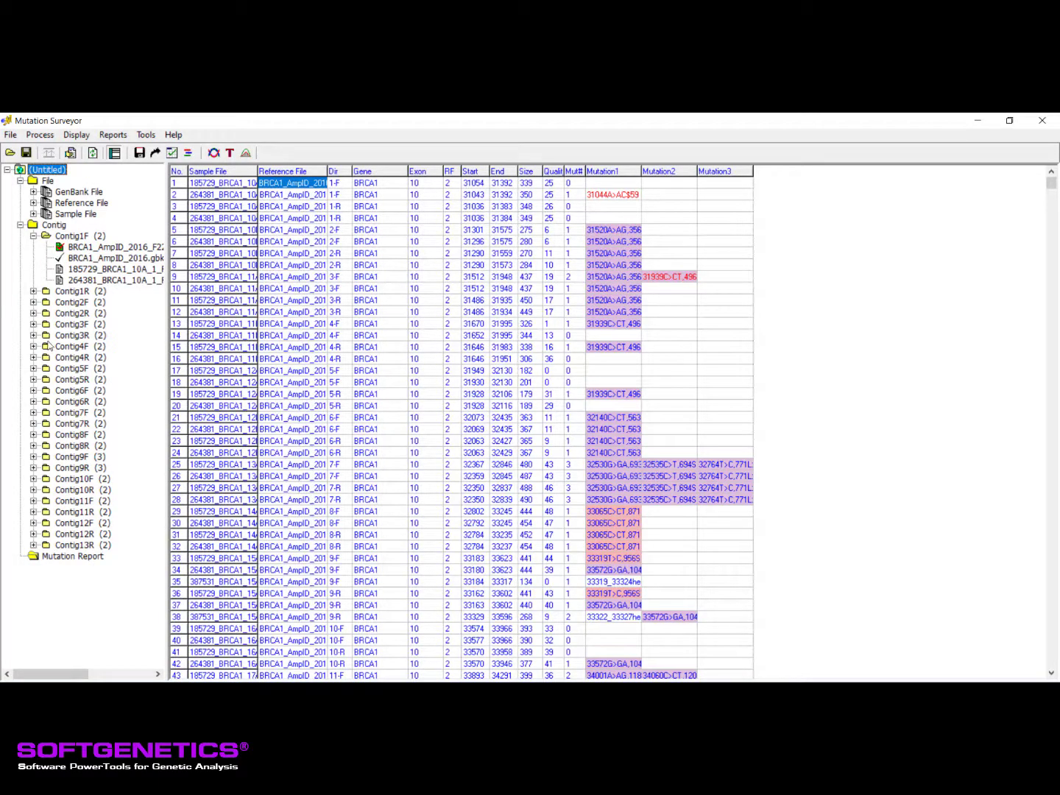
Step: Expand Contig3F, Contig3R, Contig4F and Contig4R in the project tree and widen the tree to read the sample filenames
left_click(33, 324)
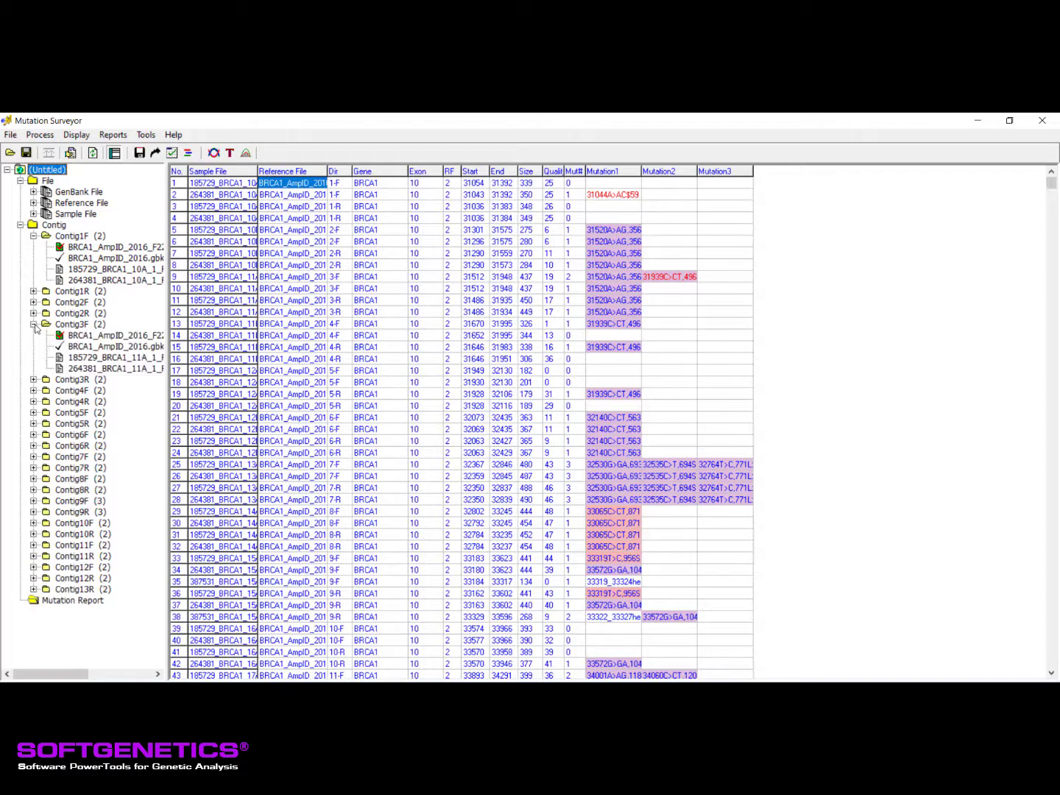
left_click(34, 380)
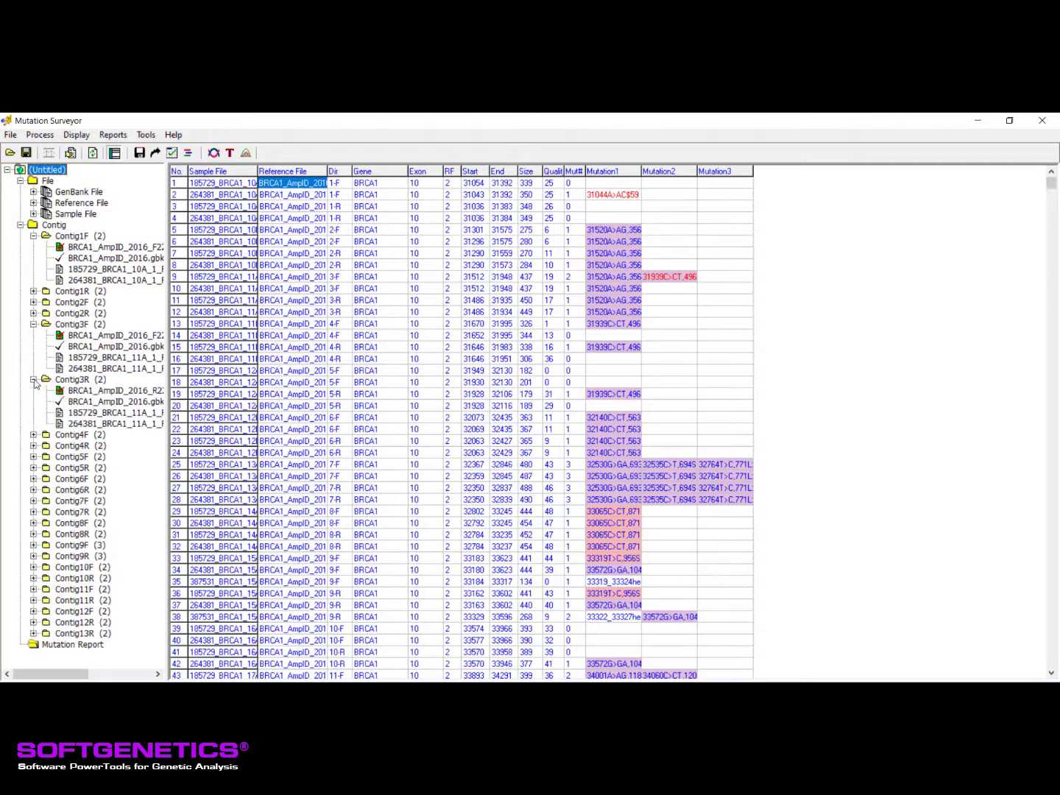
left_click(33, 435)
left_click(33, 490)
left_click_drag(176, 468, 220, 468)
scroll(56, 514, "down", 3)
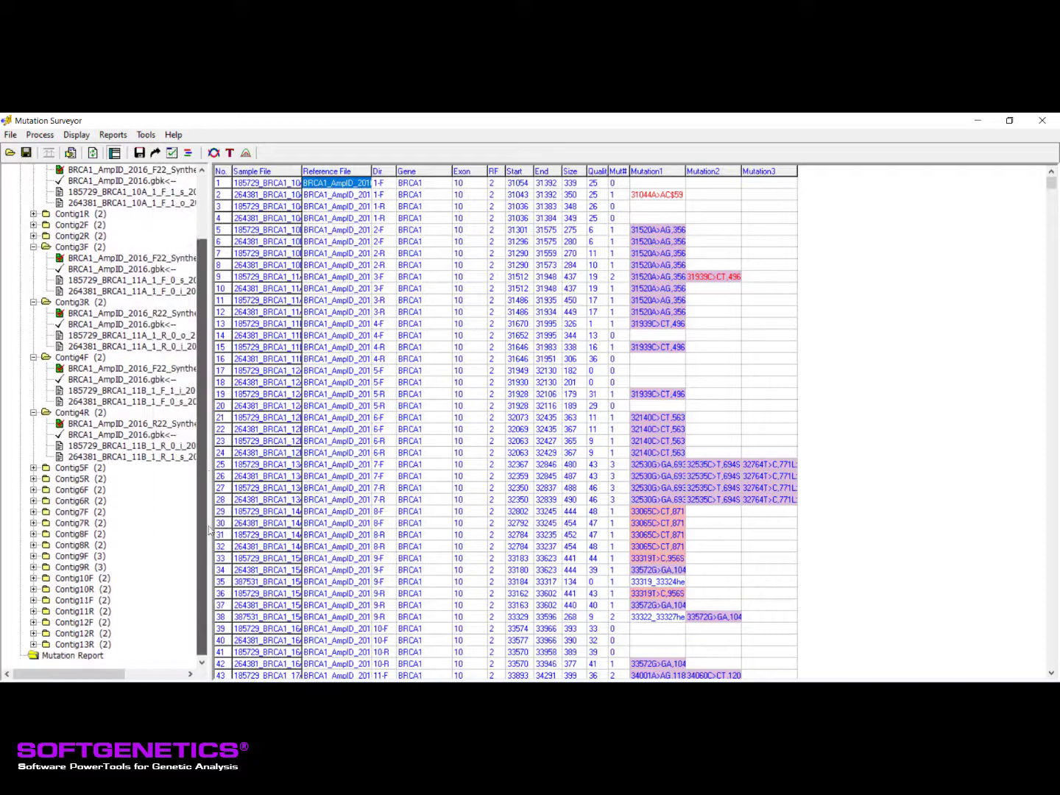
Step: Expand Contig5F through Contig6R and open the first sample's forward 12B trace in Contig6F
left_click(33, 467)
left_click(34, 522)
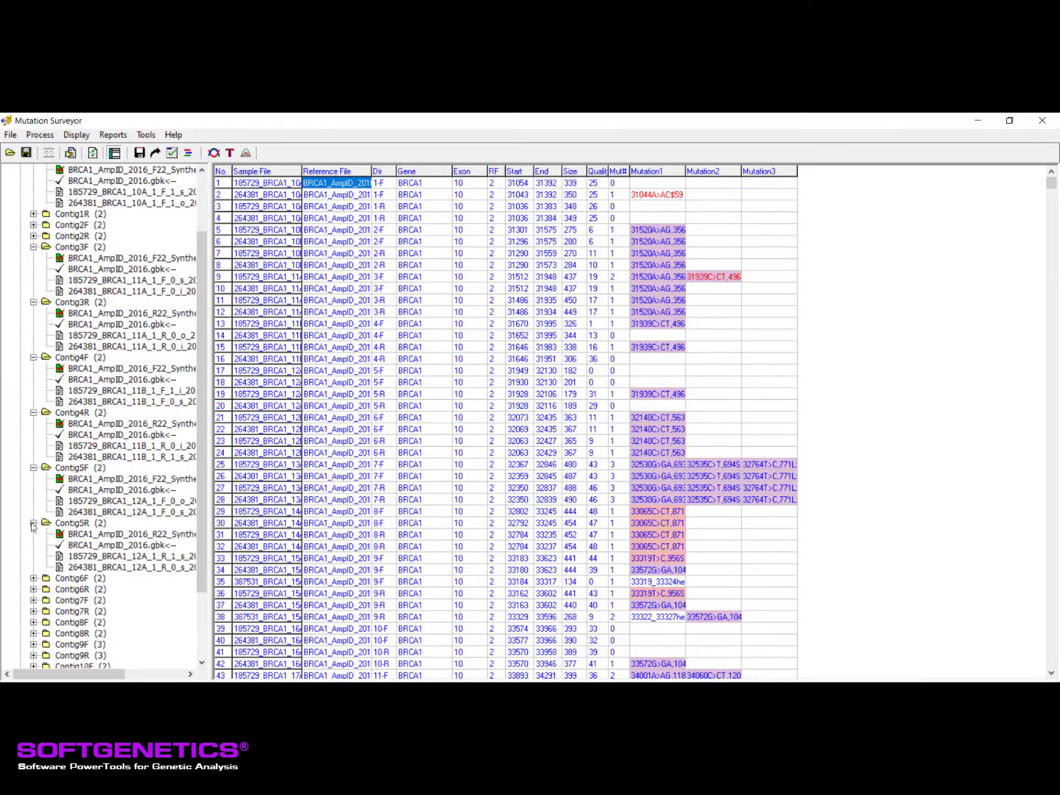
left_click(33, 577)
left_click(33, 633)
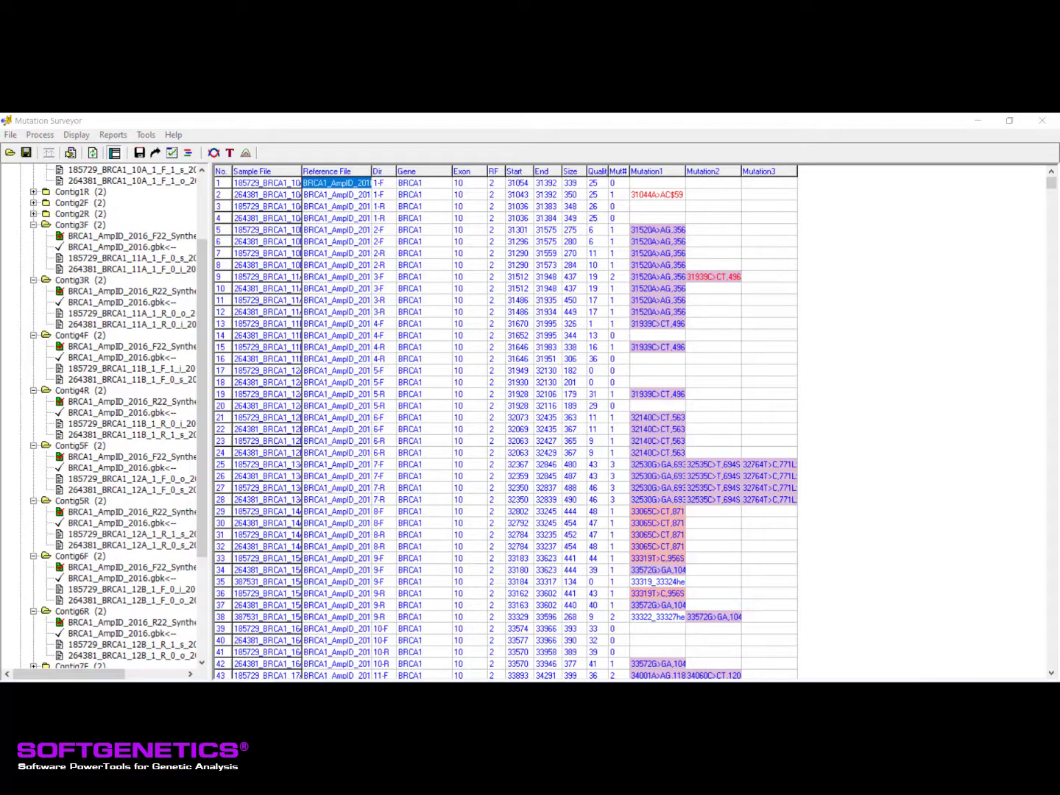
double_click(123, 591)
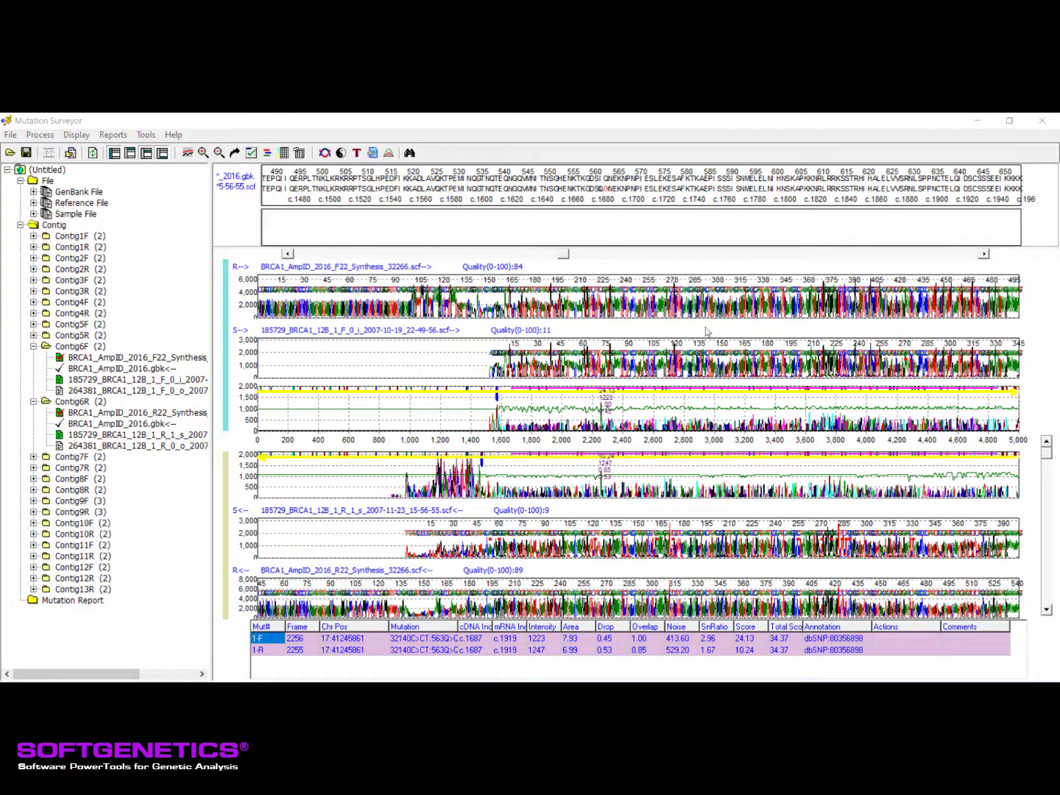
Step: Open BRCA1_AmpID_2016.gbk from the GenBank folder in the Advanced GBK File Editor
left_click(146, 135)
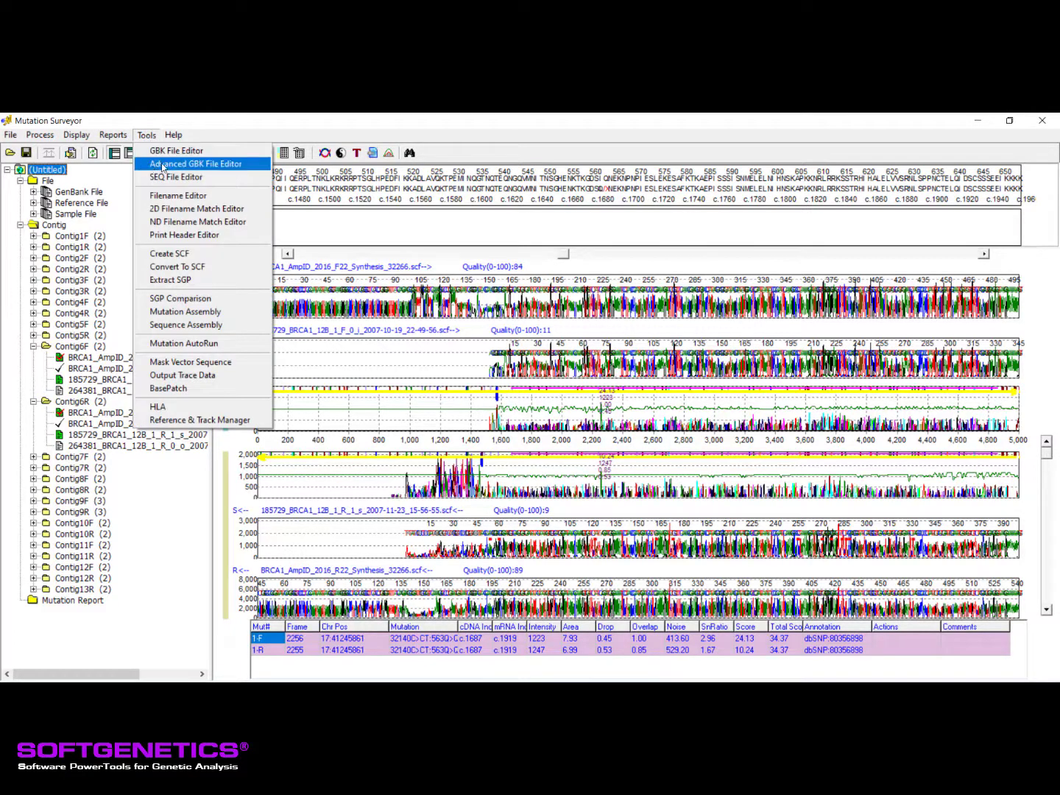
left_click(263, 165)
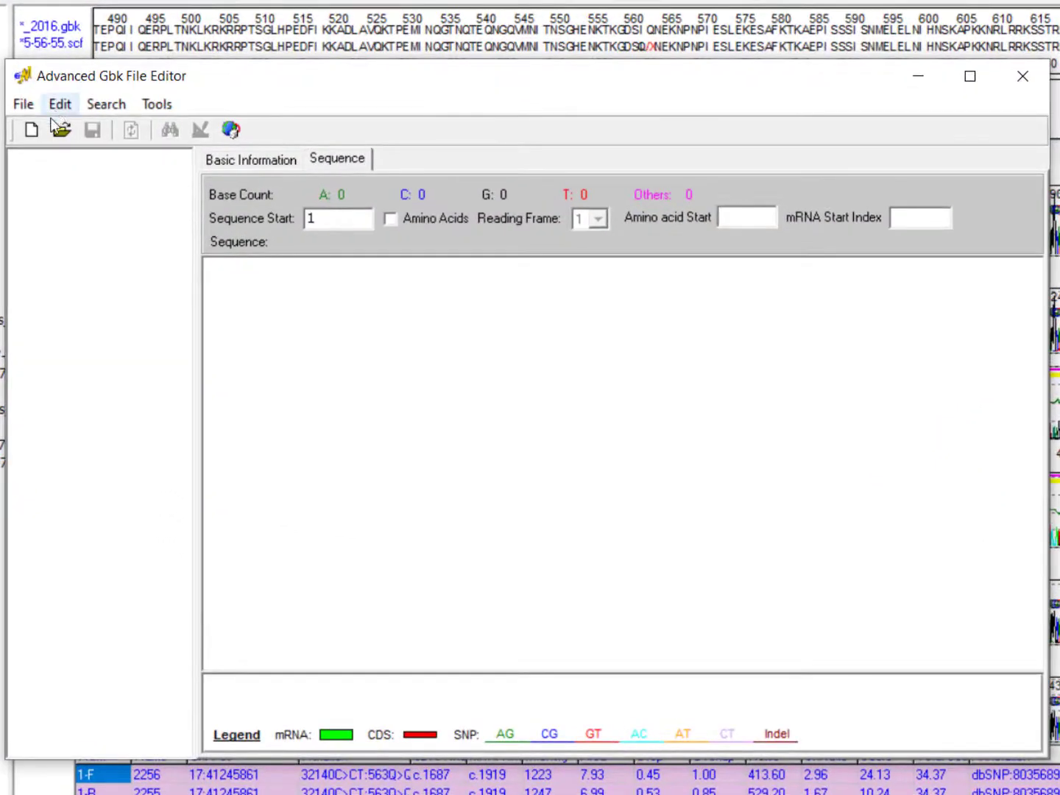
left_click(63, 131)
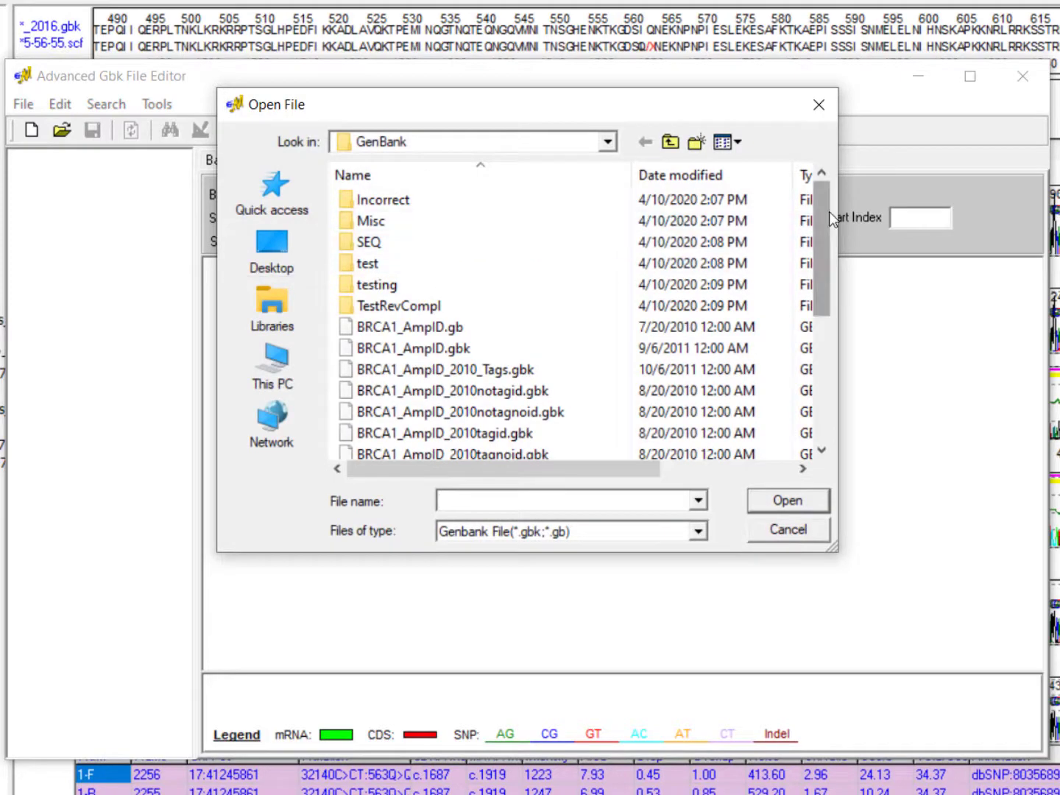
scroll(825, 218, "down", 1)
double_click(522, 415)
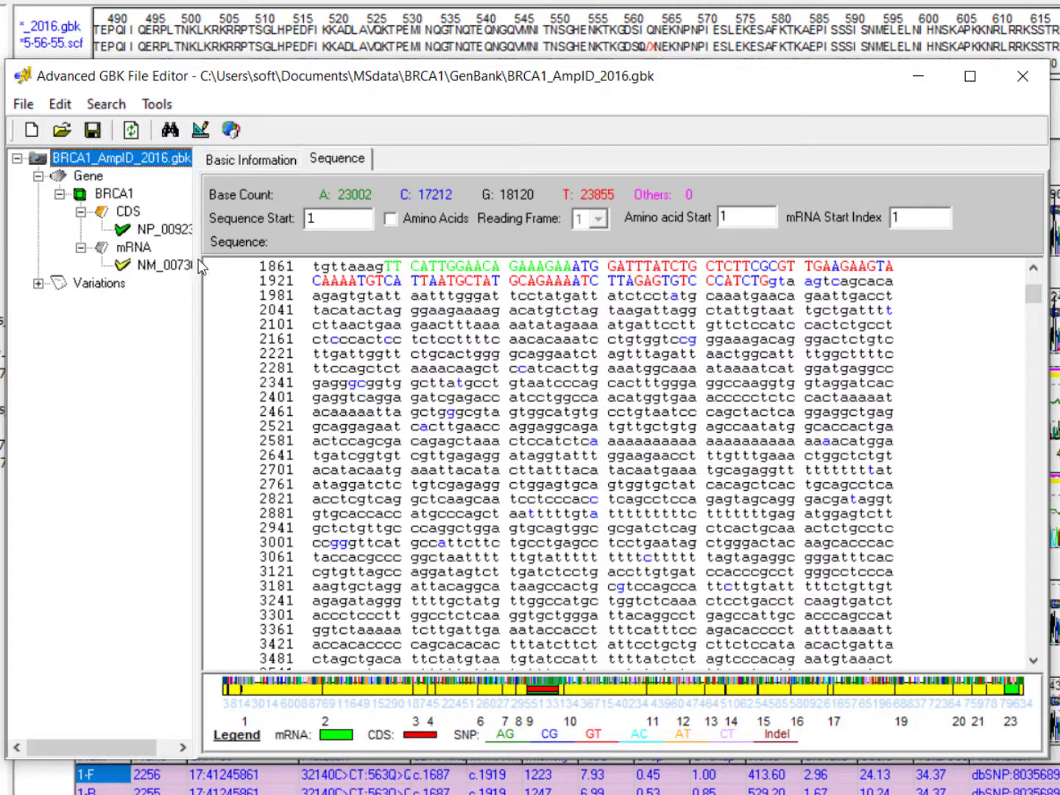
Step: Show the basic information of the BRCA1 CDS entry and examine its table of regions of interest and amplicon IDs
left_click(159, 228)
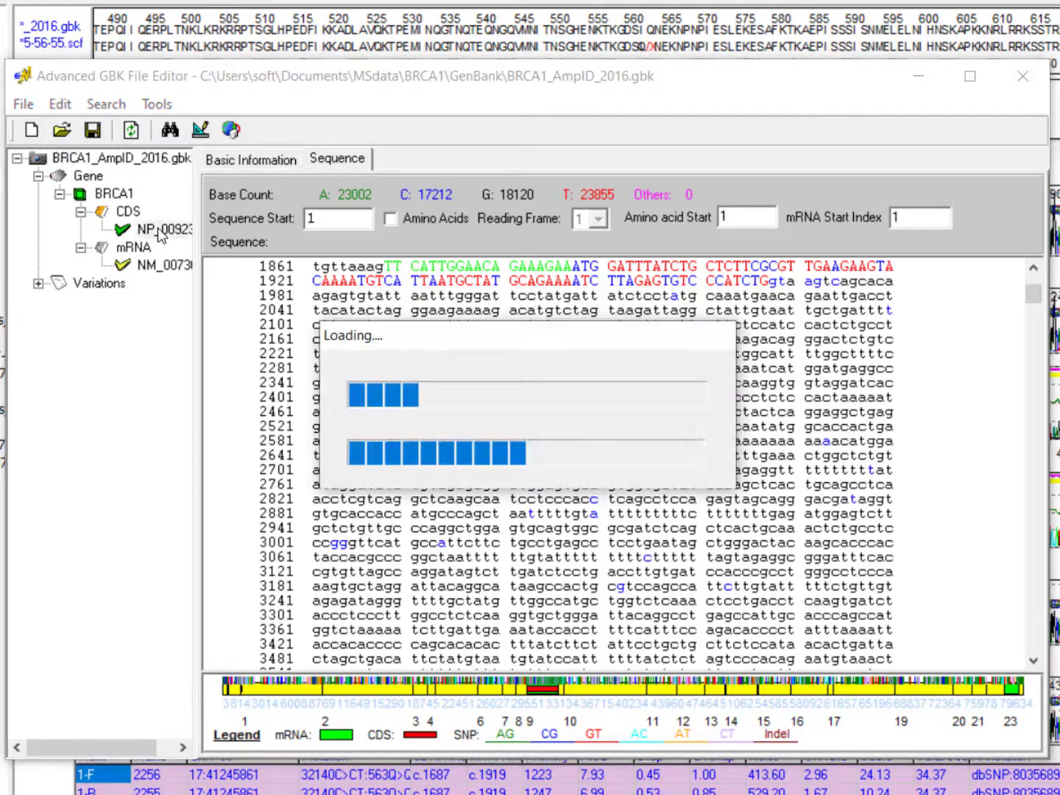
left_click(253, 161)
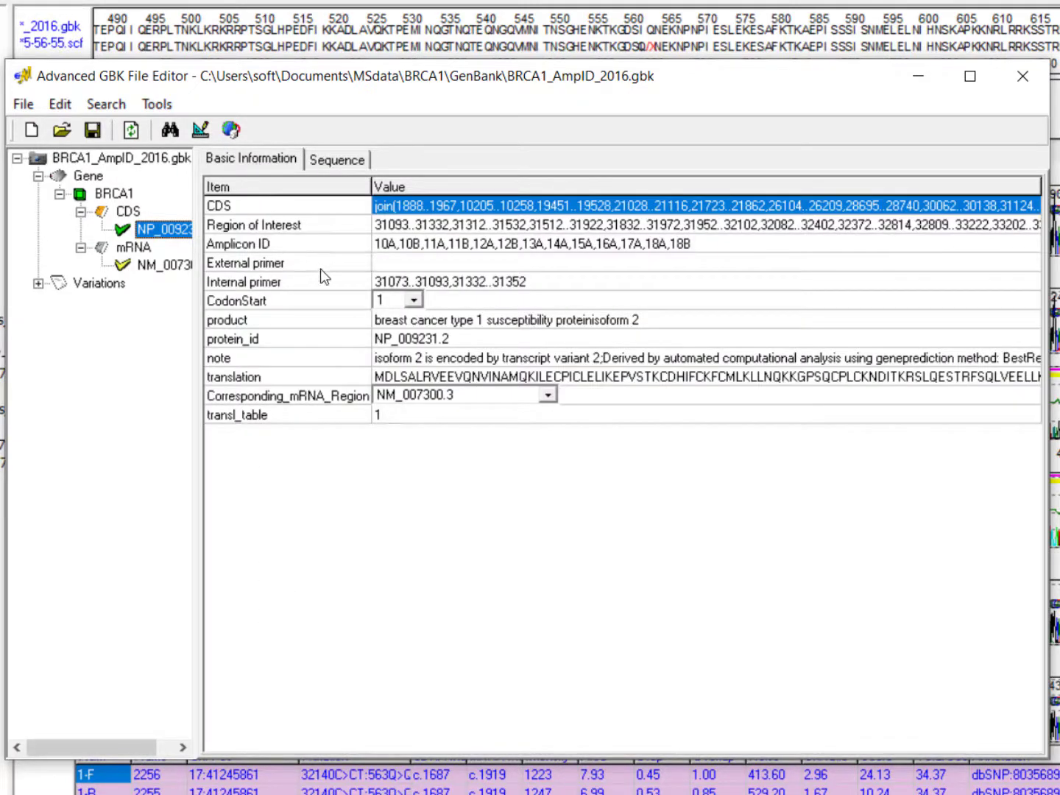
right_click(345, 224)
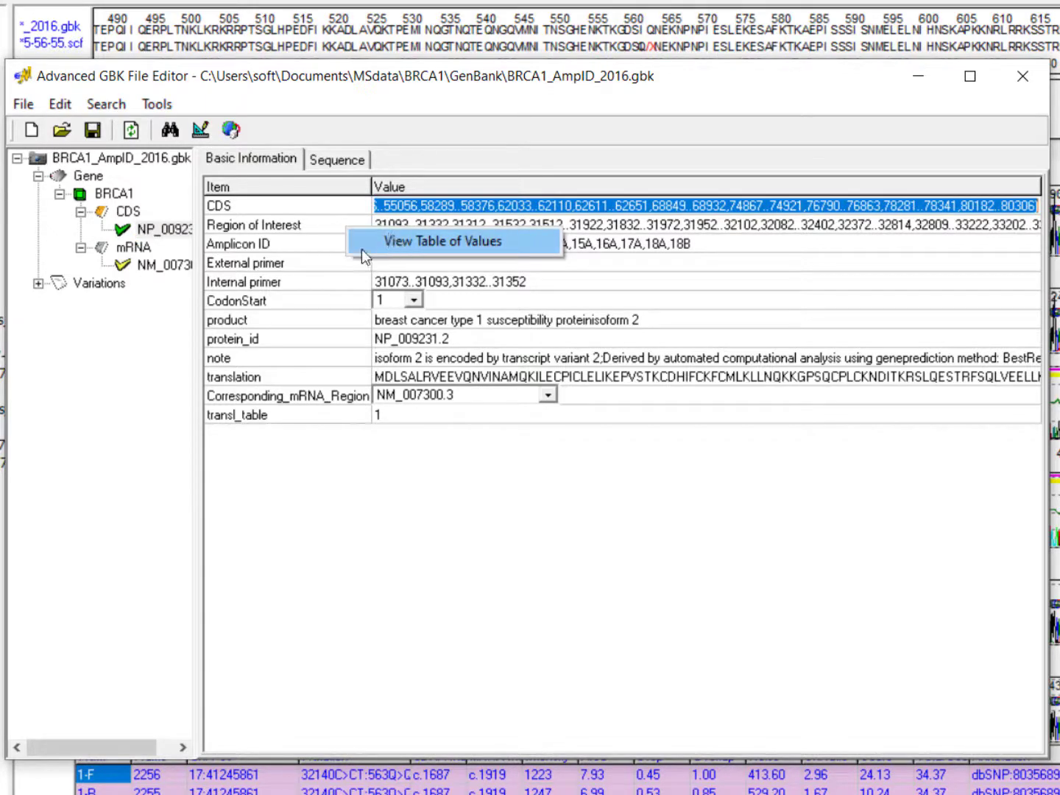
left_click(361, 251)
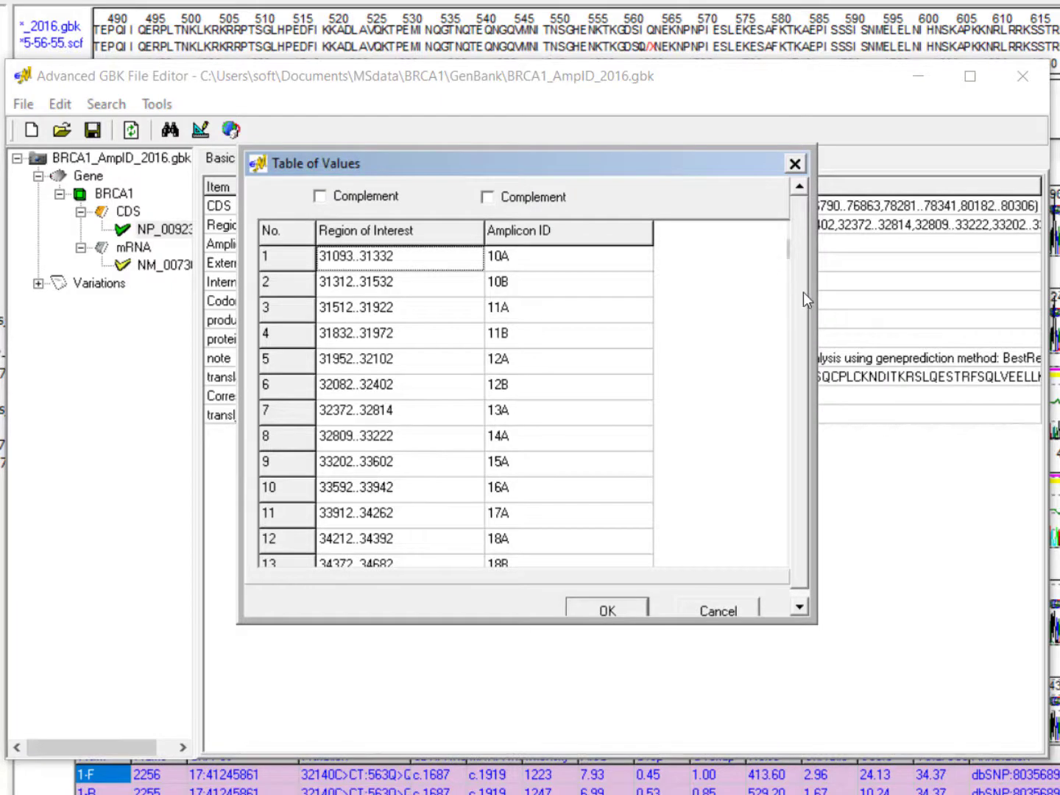
left_click_drag(803, 292, 803, 323)
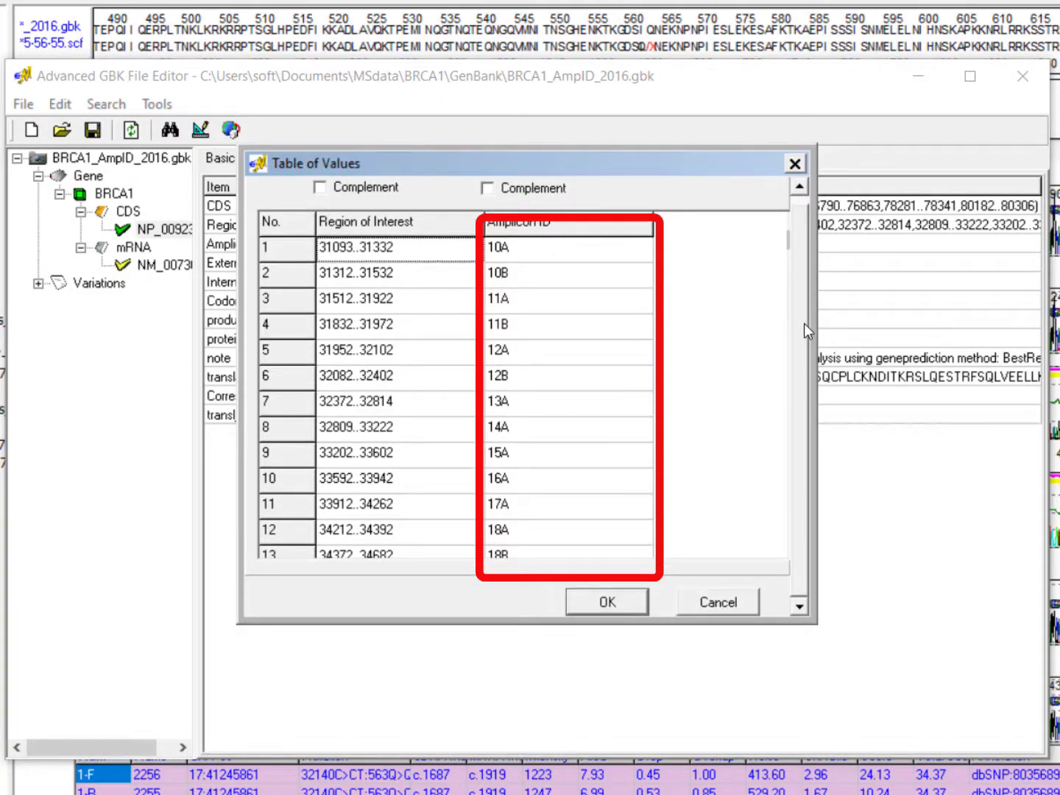